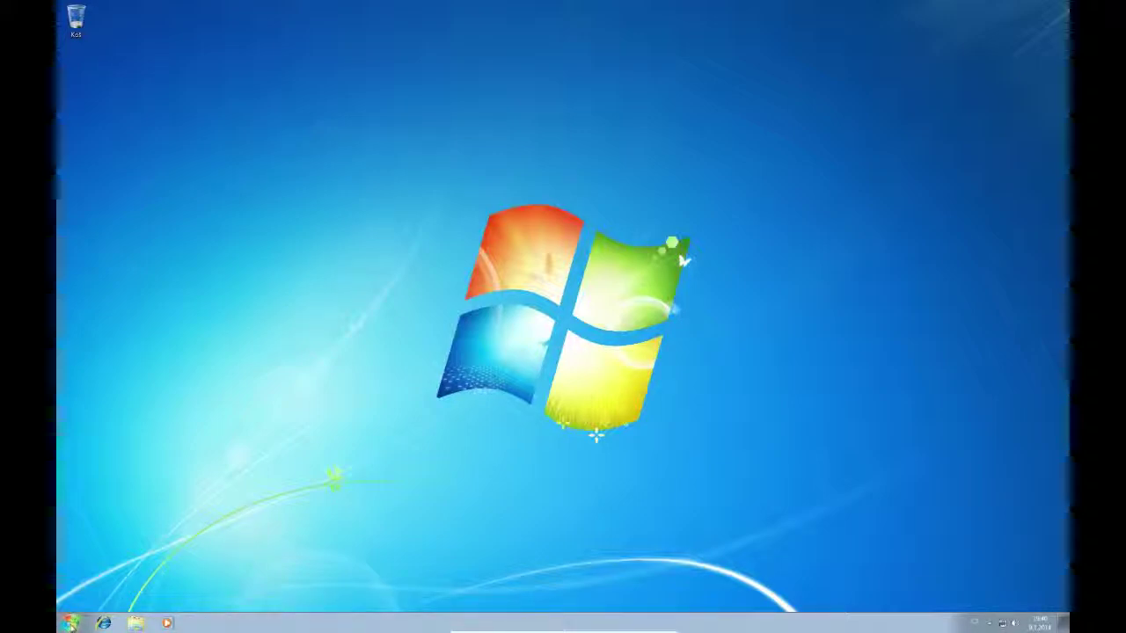
# Launch Backup and Restore from the Údržba programs group and start Nastavit zálohování
pyautogui.click(70, 624)
pyautogui.click(96, 575)
pyautogui.click(82, 512)
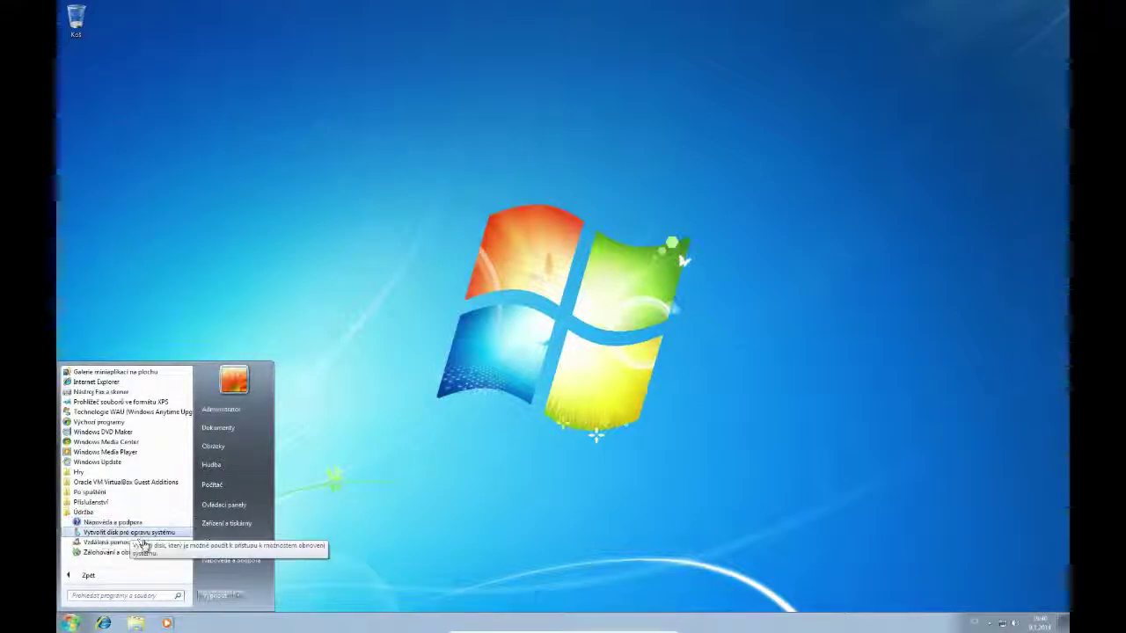
pyautogui.click(135, 554)
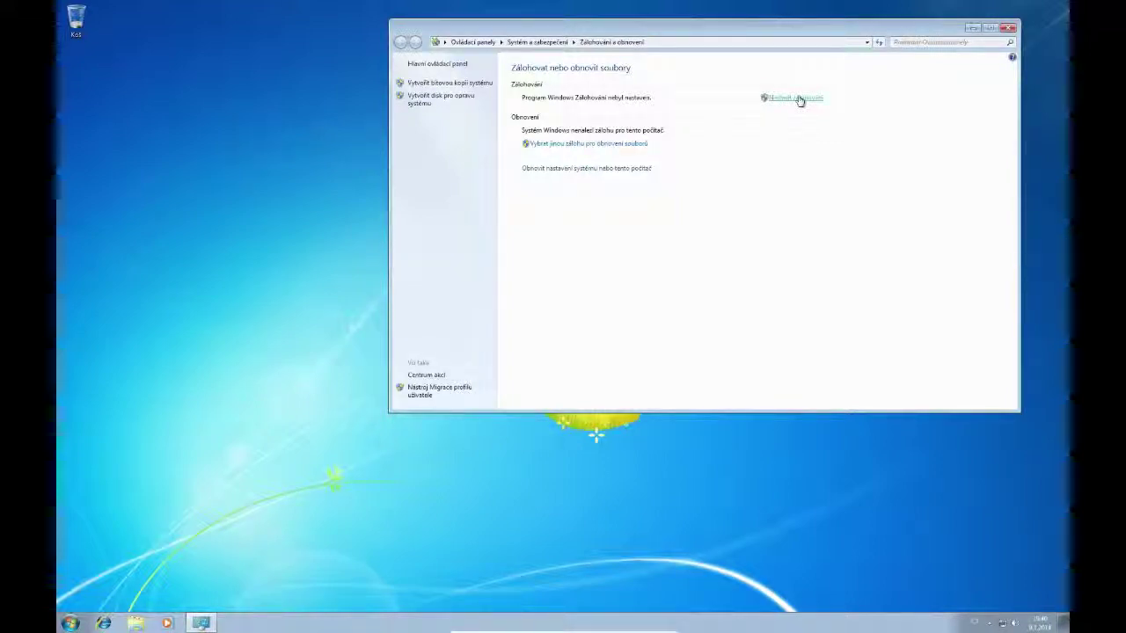
pyautogui.click(798, 98)
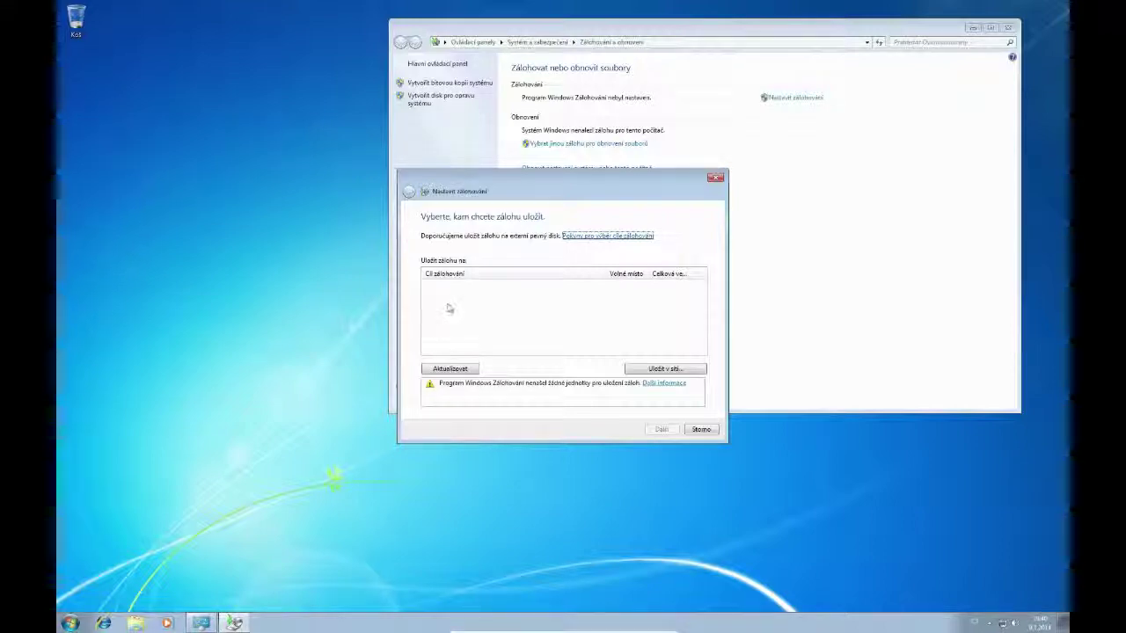
# Add \\10.0.0.13 as a network backup location with its login credentials and select the Data share
pyautogui.click(660, 367)
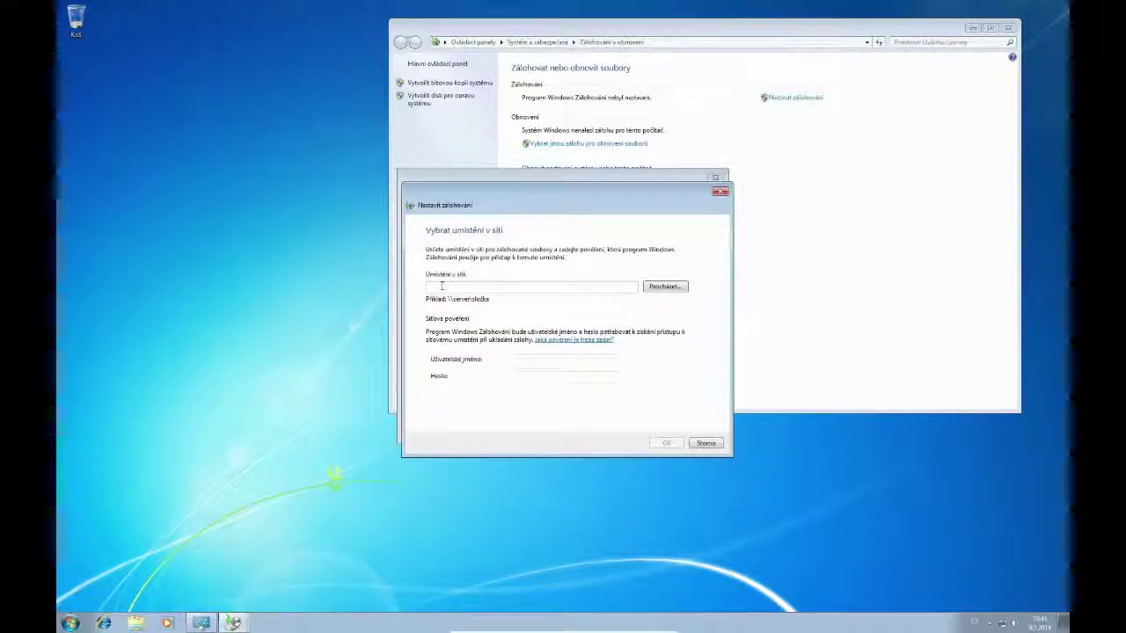
pyautogui.write('\\10.0.0.13')
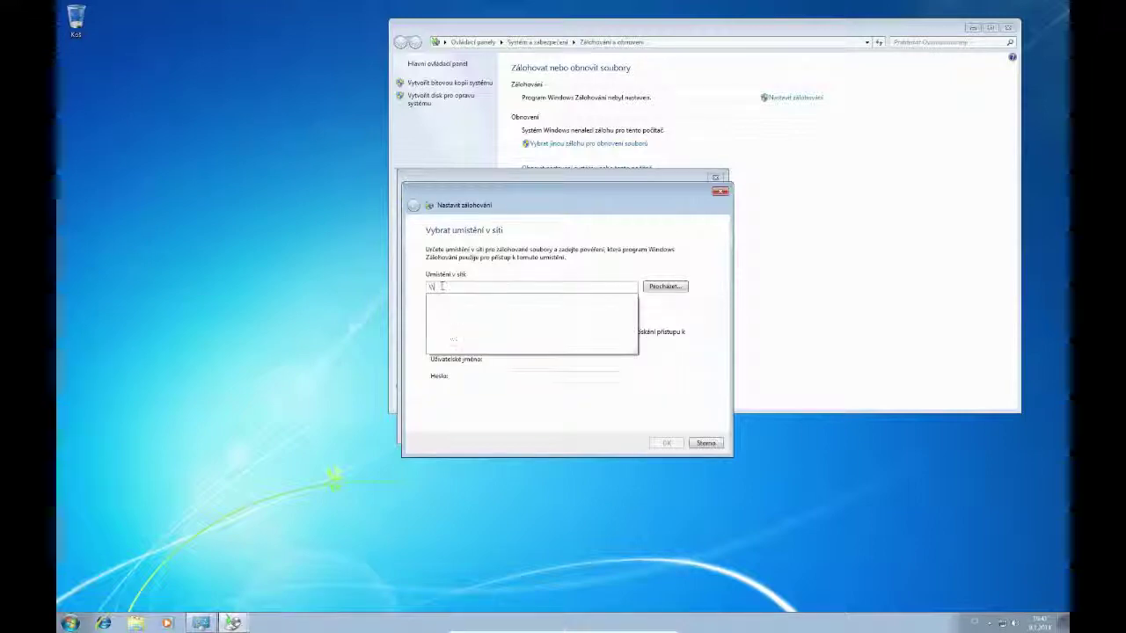
pyautogui.click(542, 361)
pyautogui.write('user')
pyautogui.press('Tab')
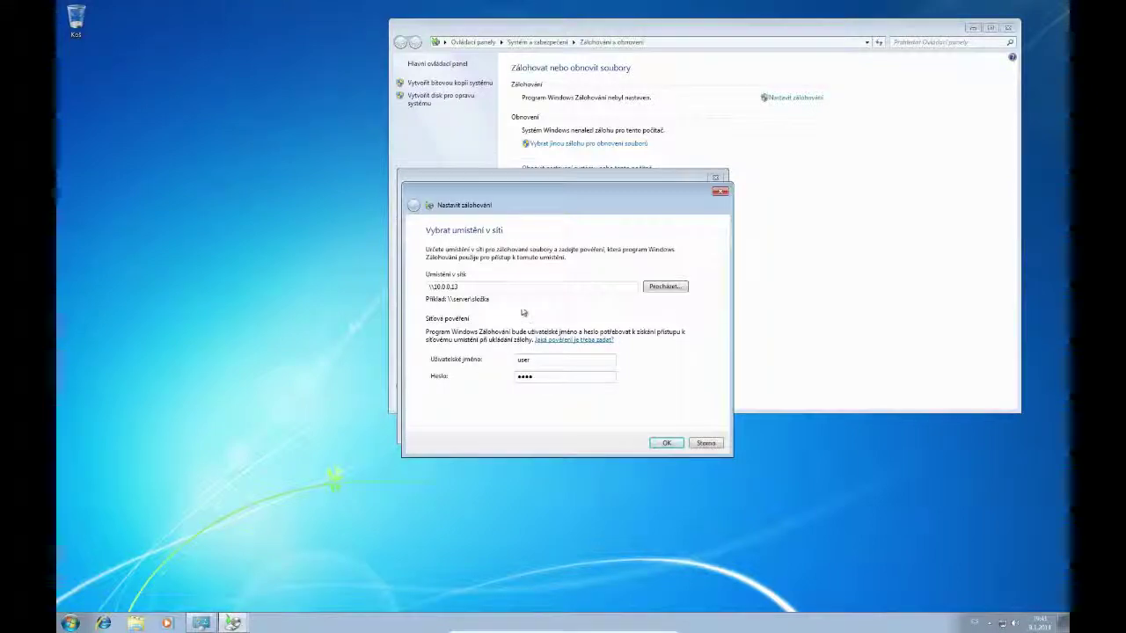
pyautogui.press('Return')
pyautogui.click(480, 289)
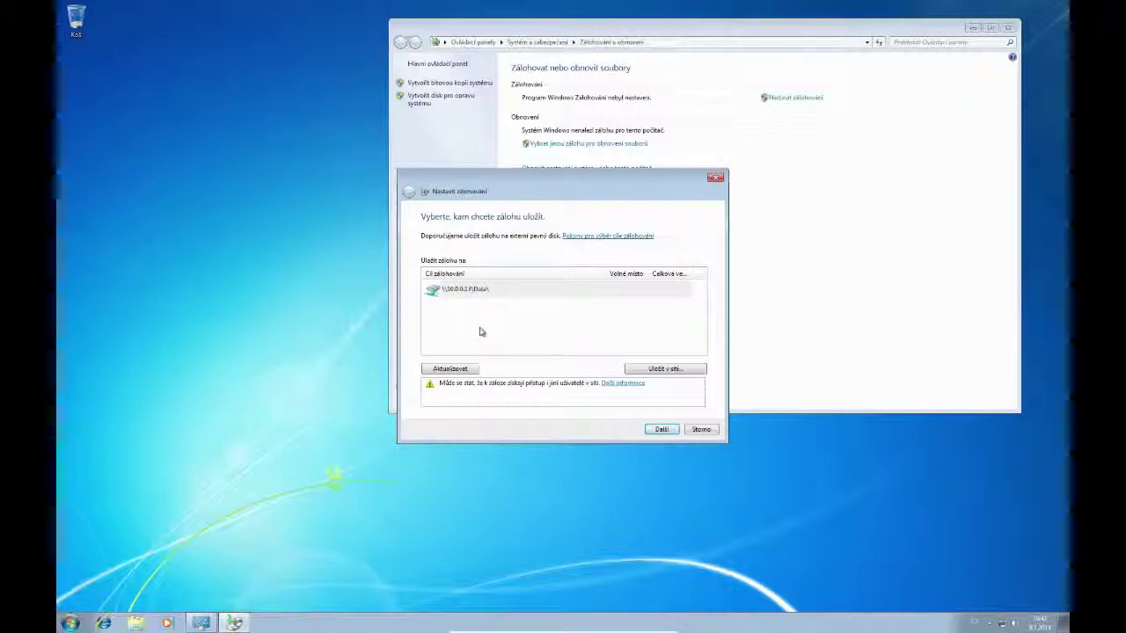
pyautogui.click(455, 296)
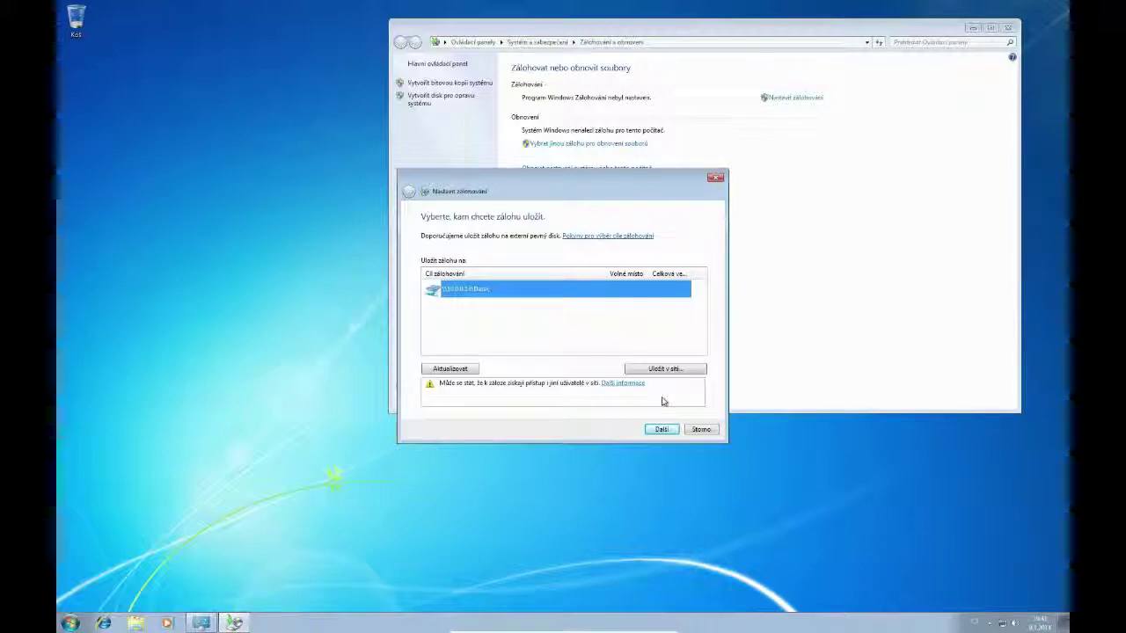
# Keep the \\10.0.0.13\Data target, let Windows choose the backup content, then save settings and start backing up
pyautogui.click(661, 429)
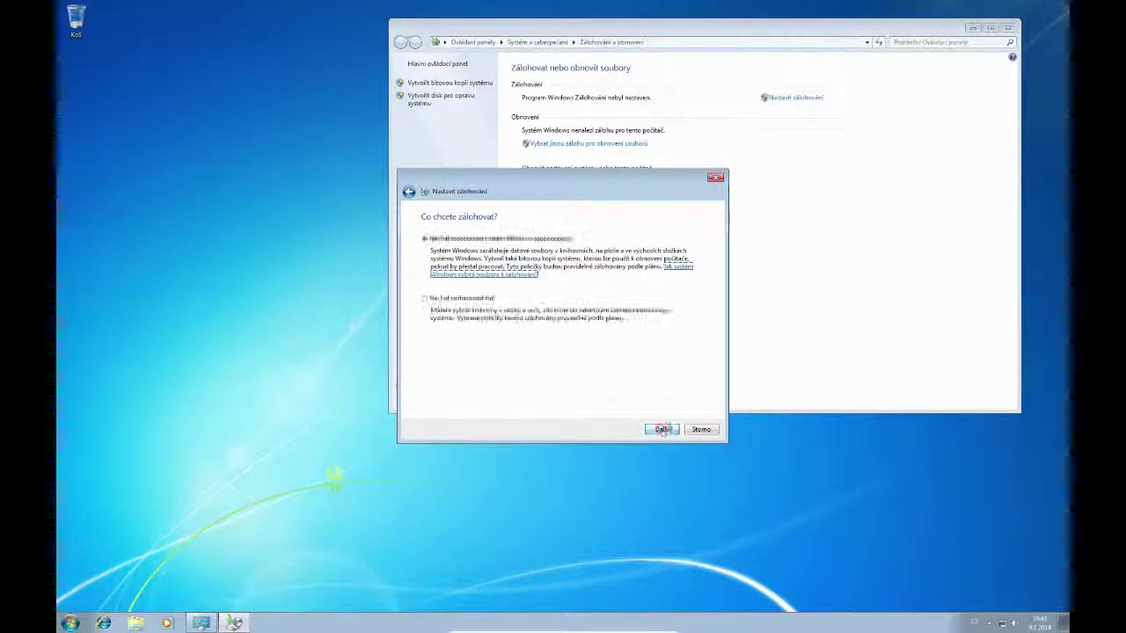
pyautogui.moveTo(539, 182); pyautogui.dragTo(557, 240)
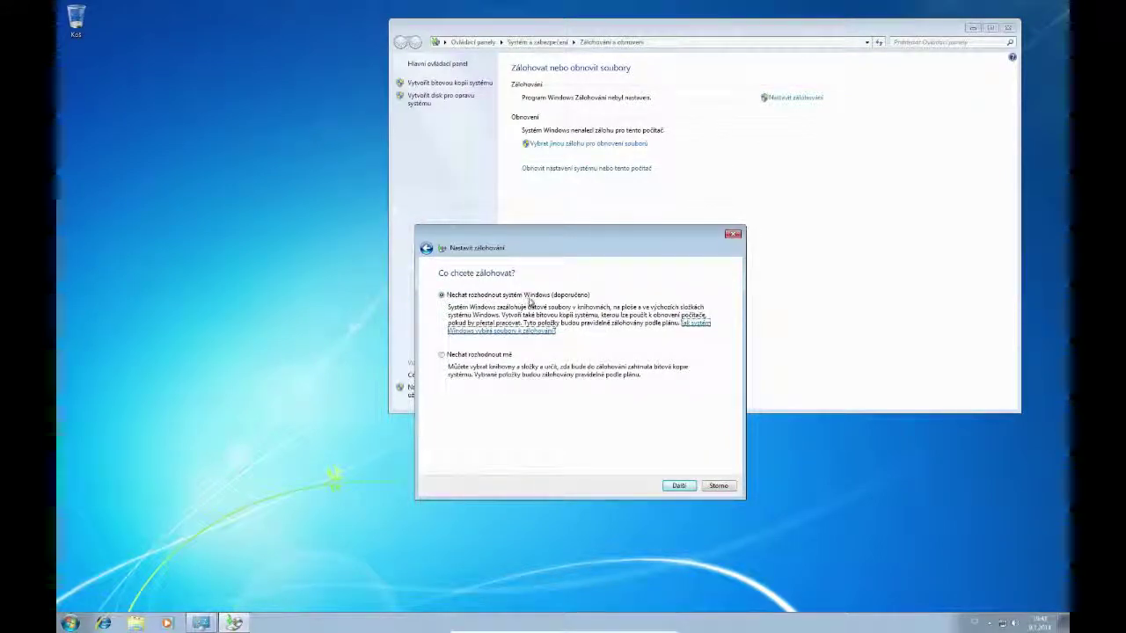
pyautogui.click(677, 485)
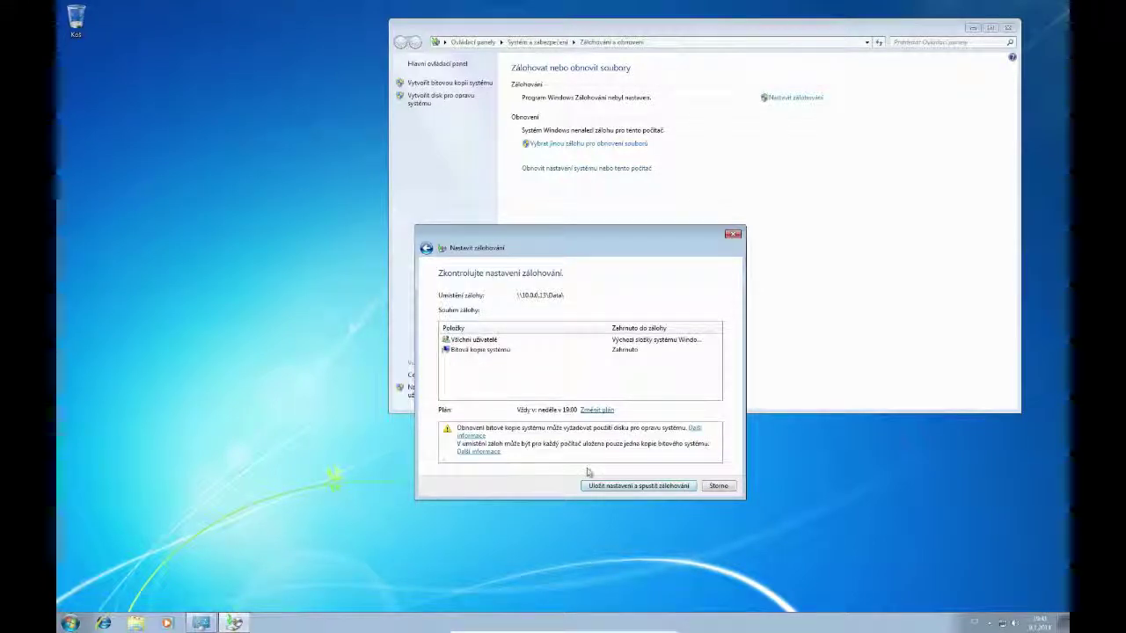
pyautogui.click(641, 486)
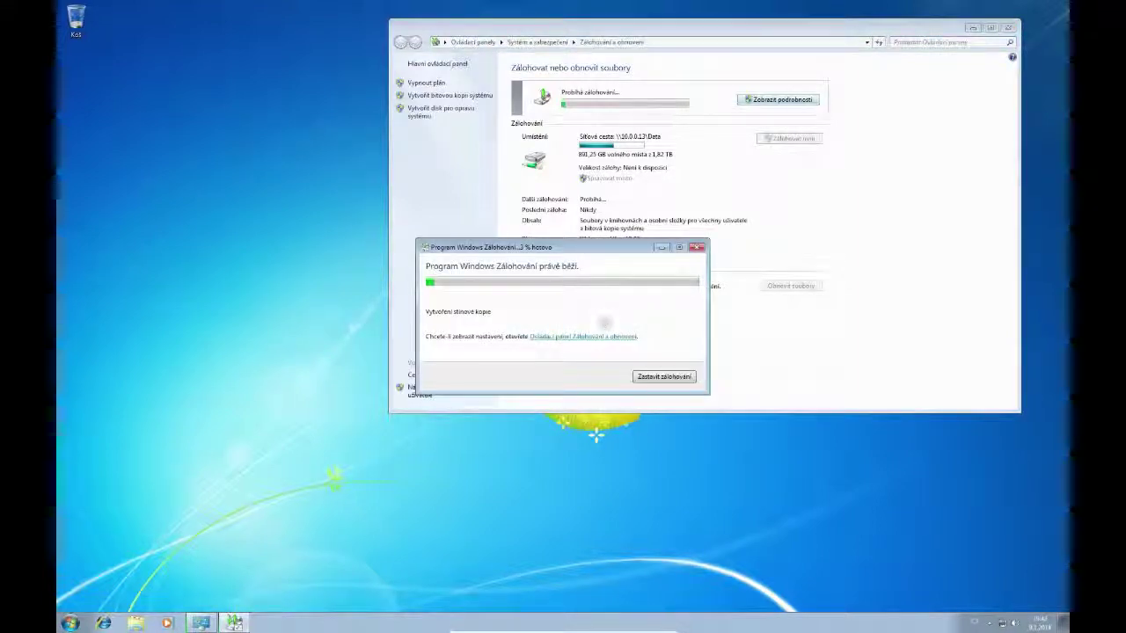
# Wait for the network backup to reach 100 %, dismiss the completion notice and close Backup and Restore
pyautogui.moveTo(589, 250); pyautogui.dragTo(617, 209)
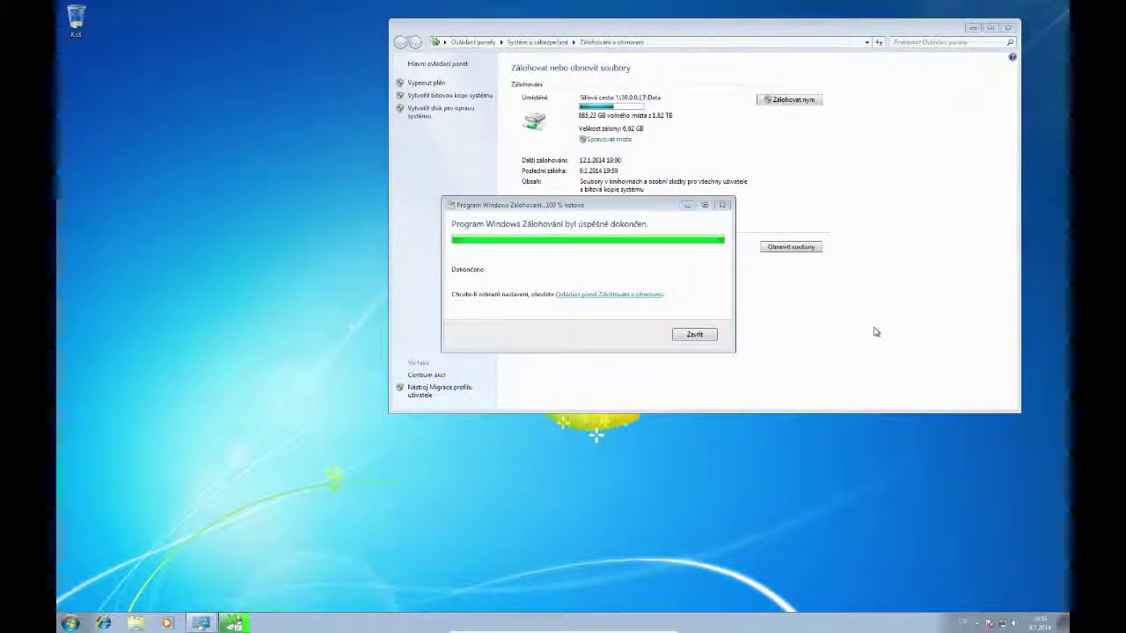
pyautogui.click(694, 335)
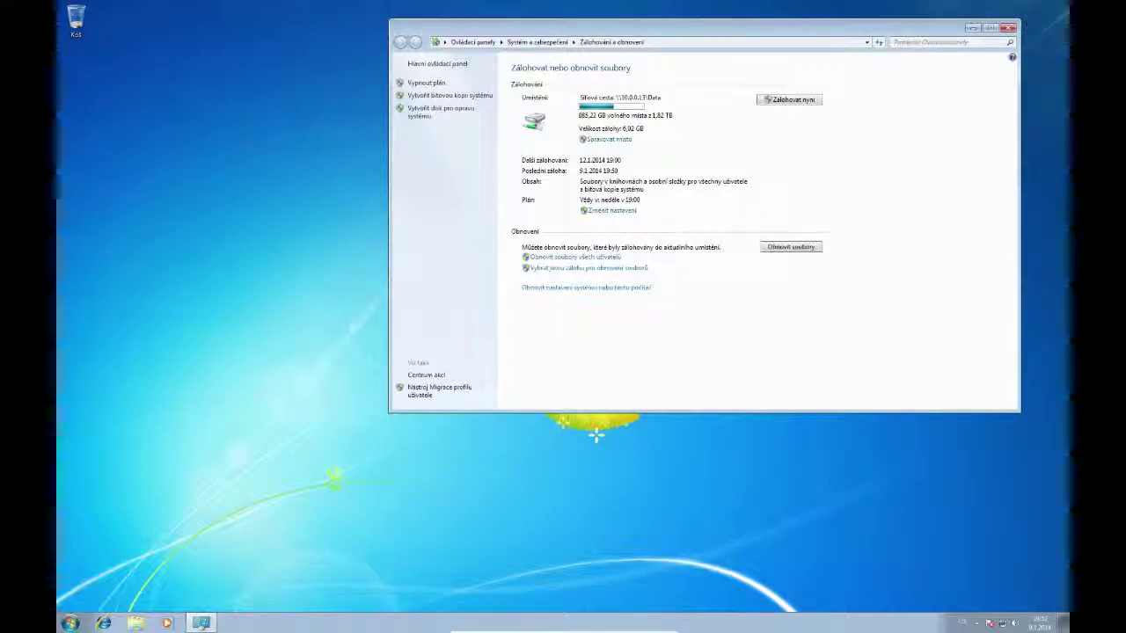
pyautogui.click(1009, 27)
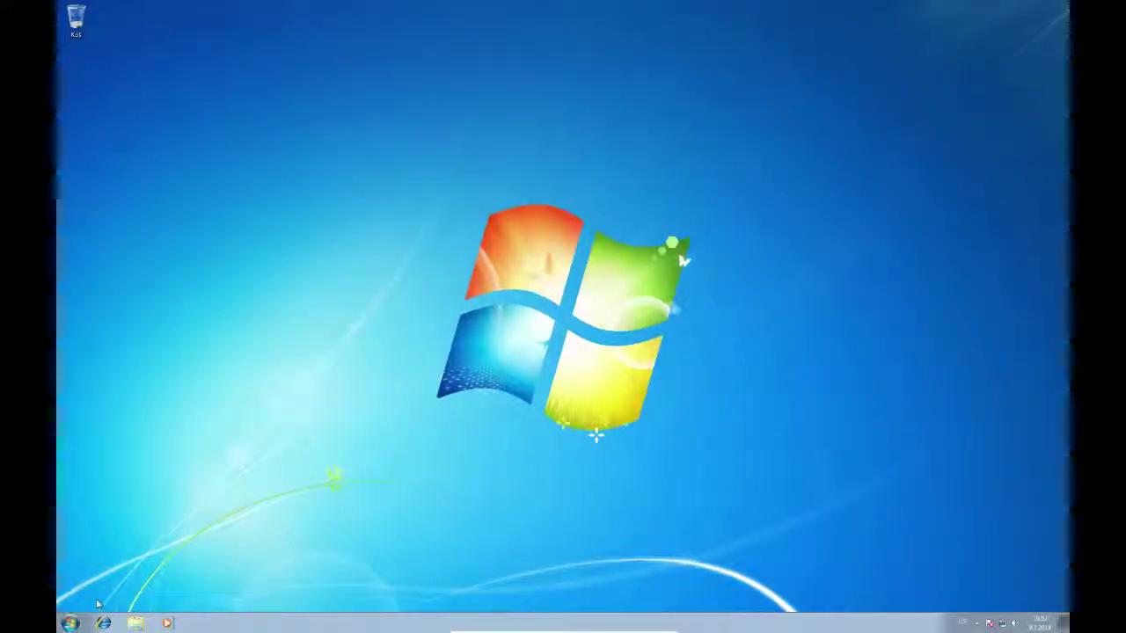
# Restart the guest Windows from the Start menu and confirm powering off the virtual machine
pyautogui.click(70, 623)
pyautogui.moveTo(244, 595)
pyautogui.click(280, 582)
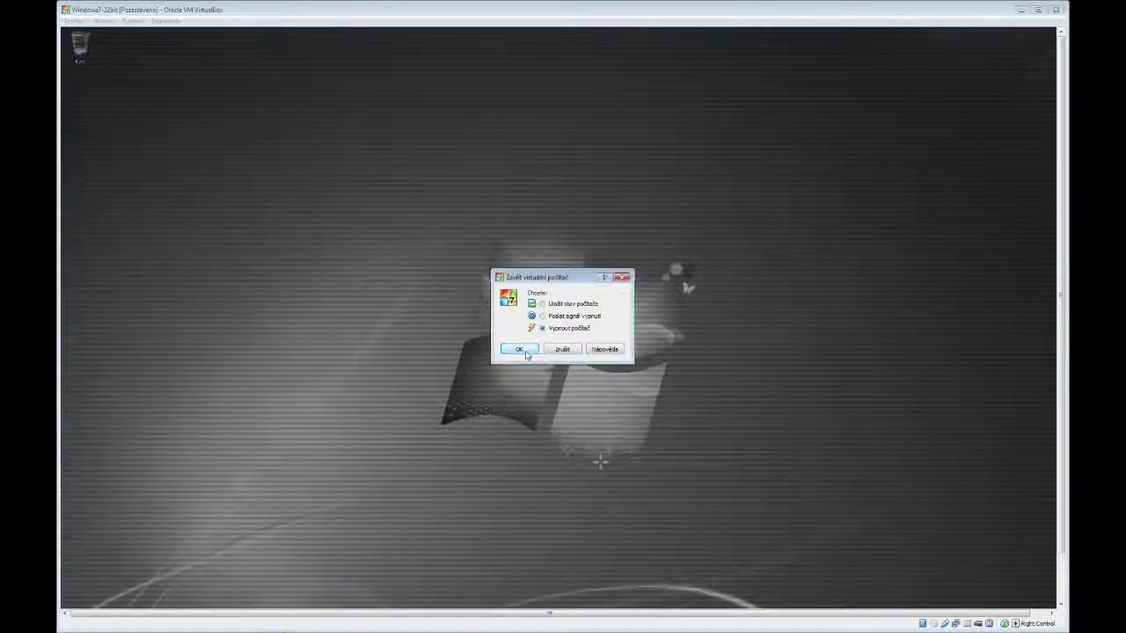
pyautogui.click(523, 349)
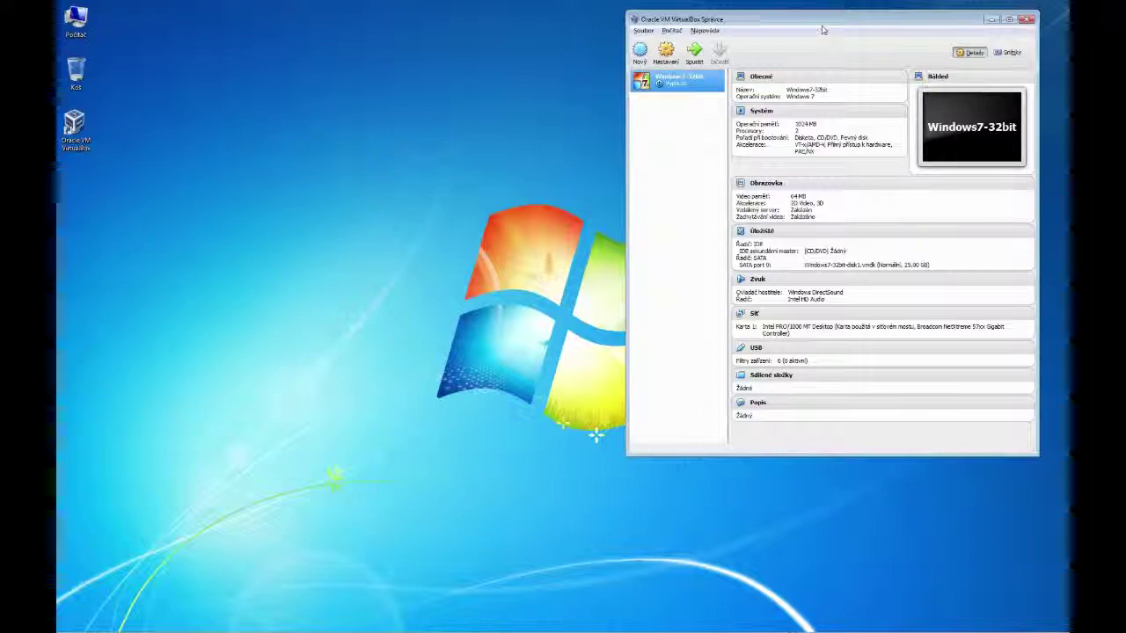
# Name a new Windows 7 virtual machine 'Windows 7 - obnovený' and keep 1024 MB memory
pyautogui.click(640, 53)
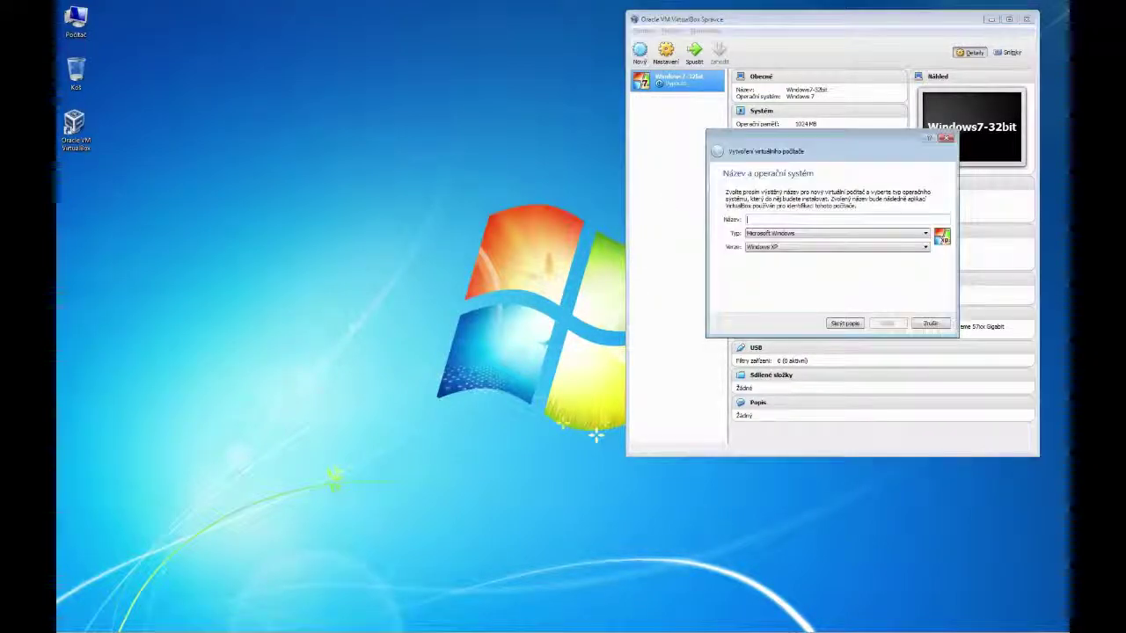
pyautogui.write('wi')
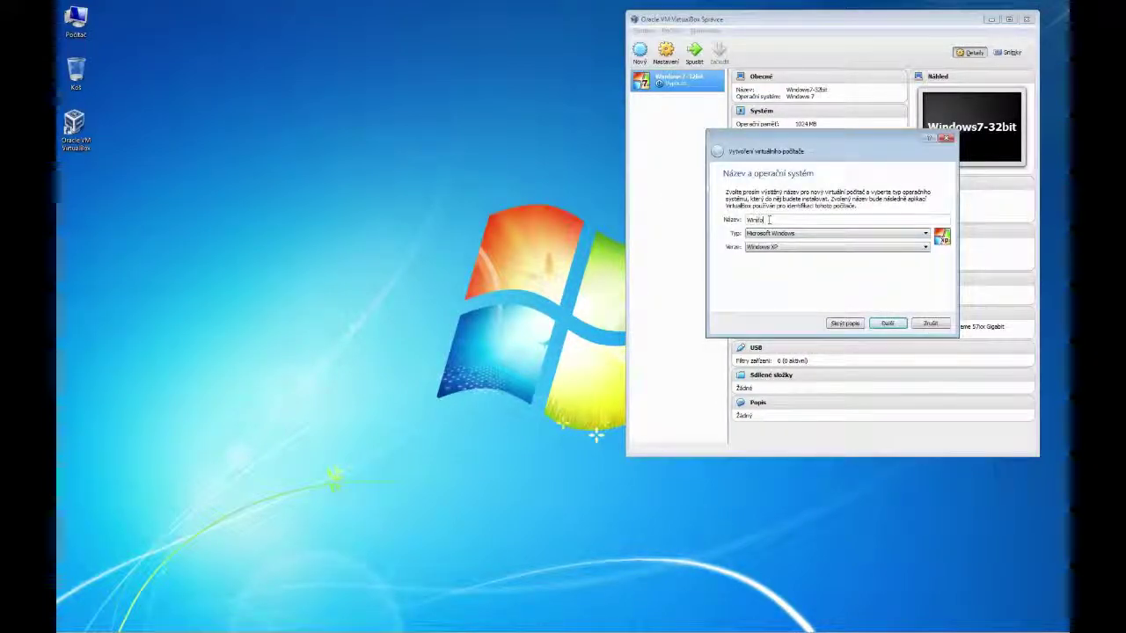
pyautogui.write('ndows 7')
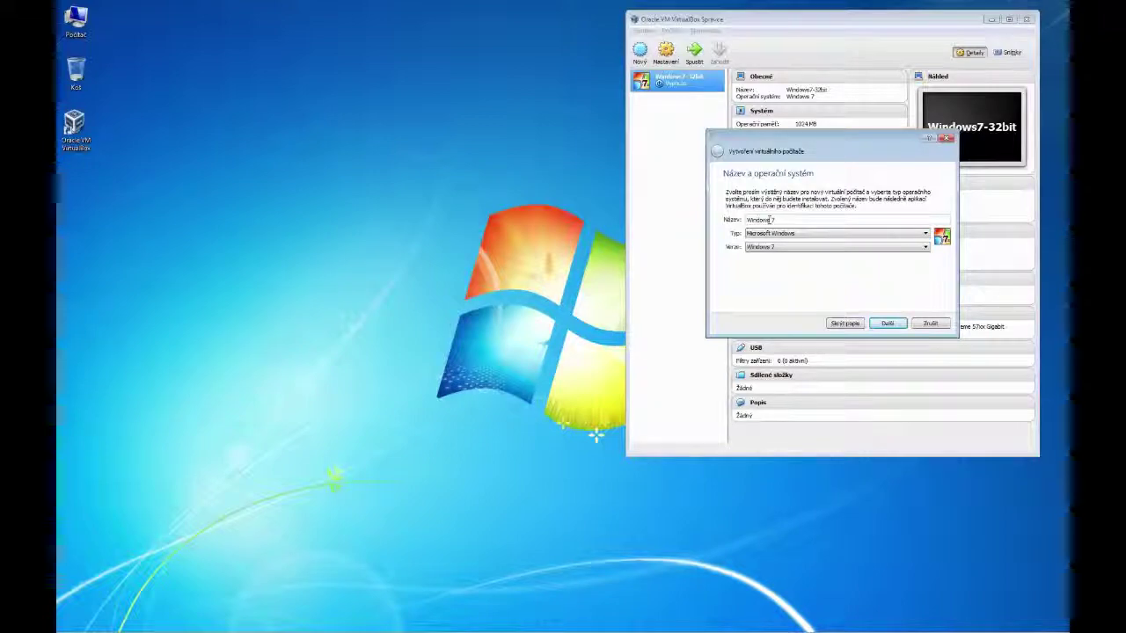
pyautogui.write(' - obnovený')
pyautogui.click(886, 324)
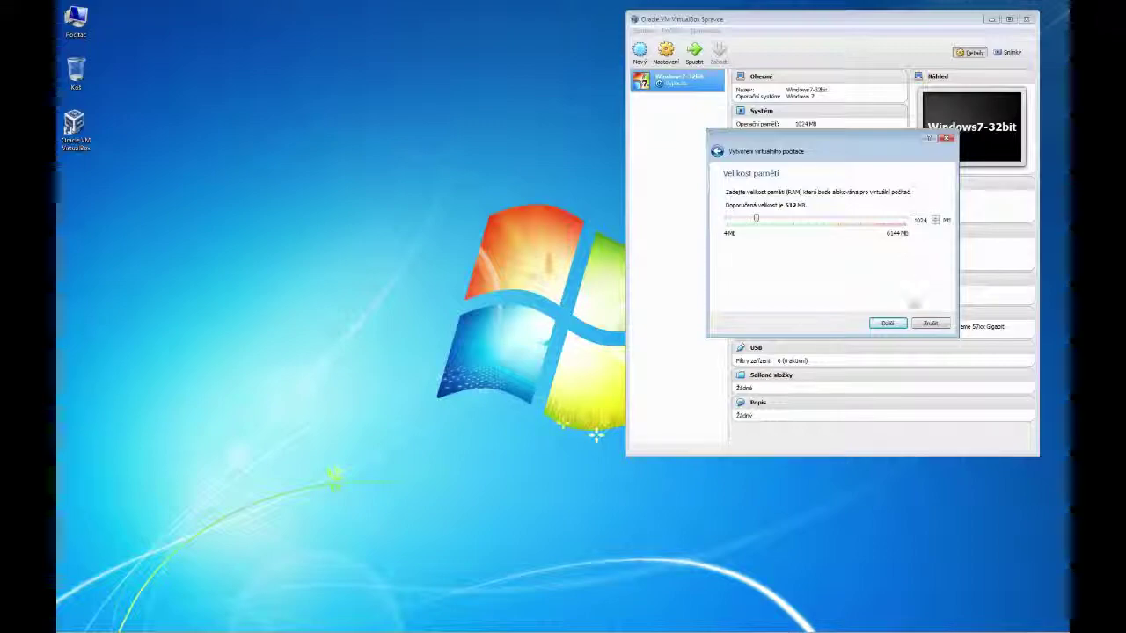
pyautogui.click(887, 324)
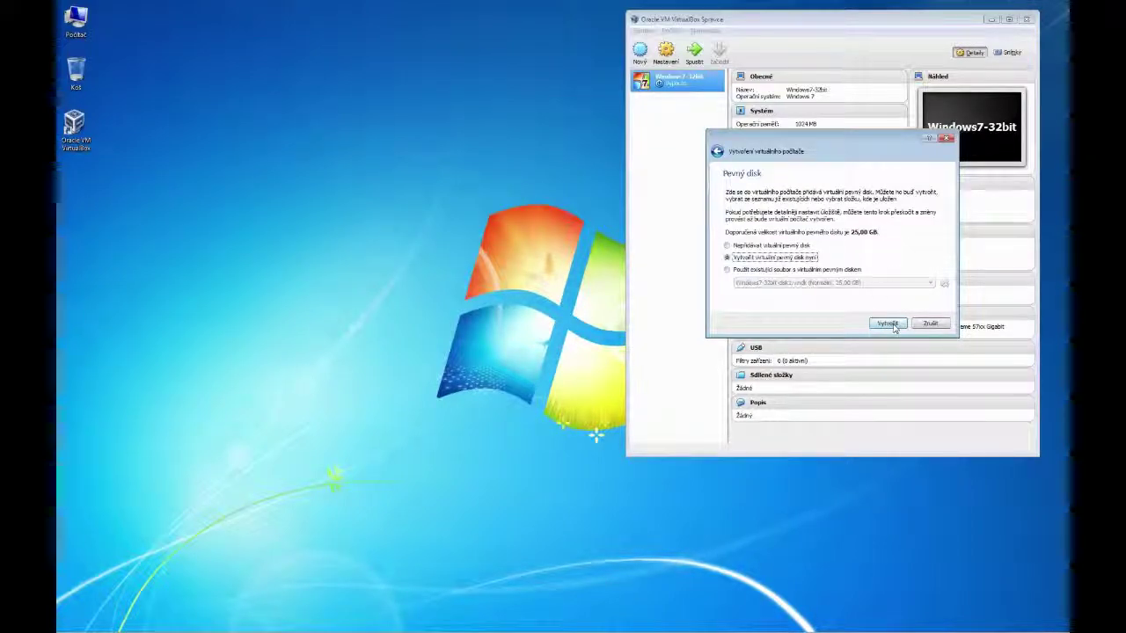
# Give the VM a new 25 GB VDI virtual hard disk, finish it, and start it
pyautogui.click(890, 326)
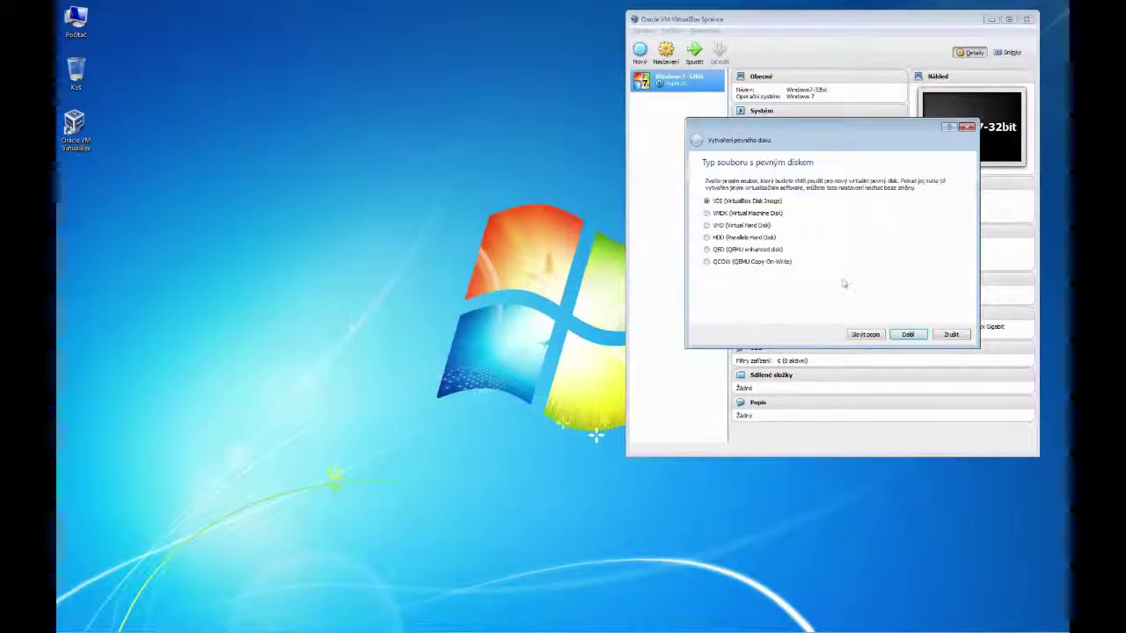
pyautogui.click(904, 333)
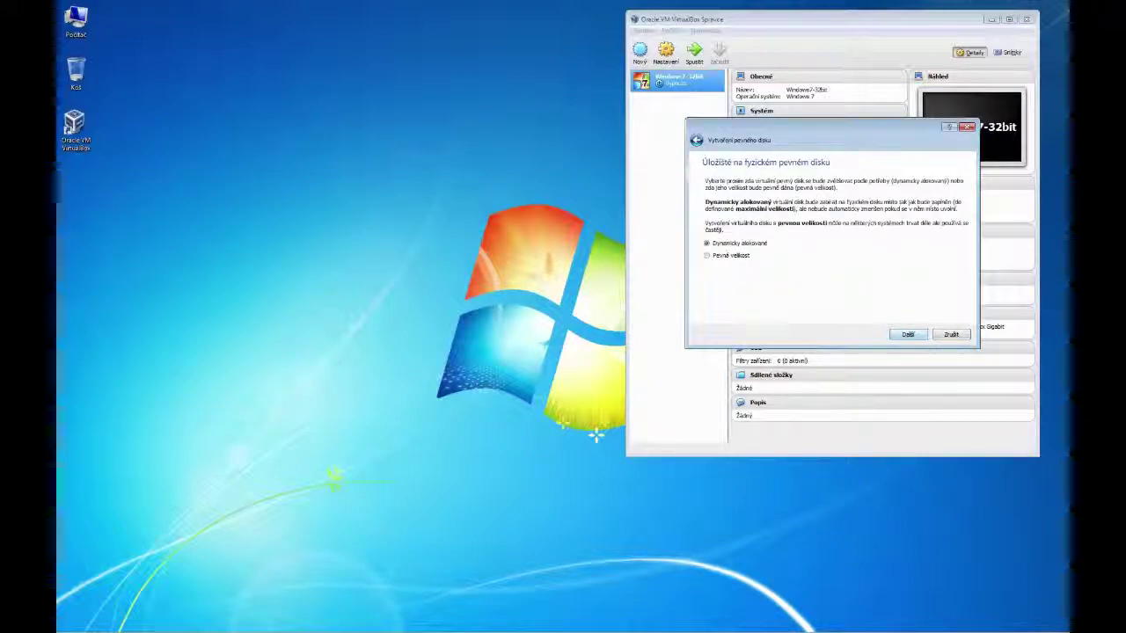
pyautogui.click(908, 334)
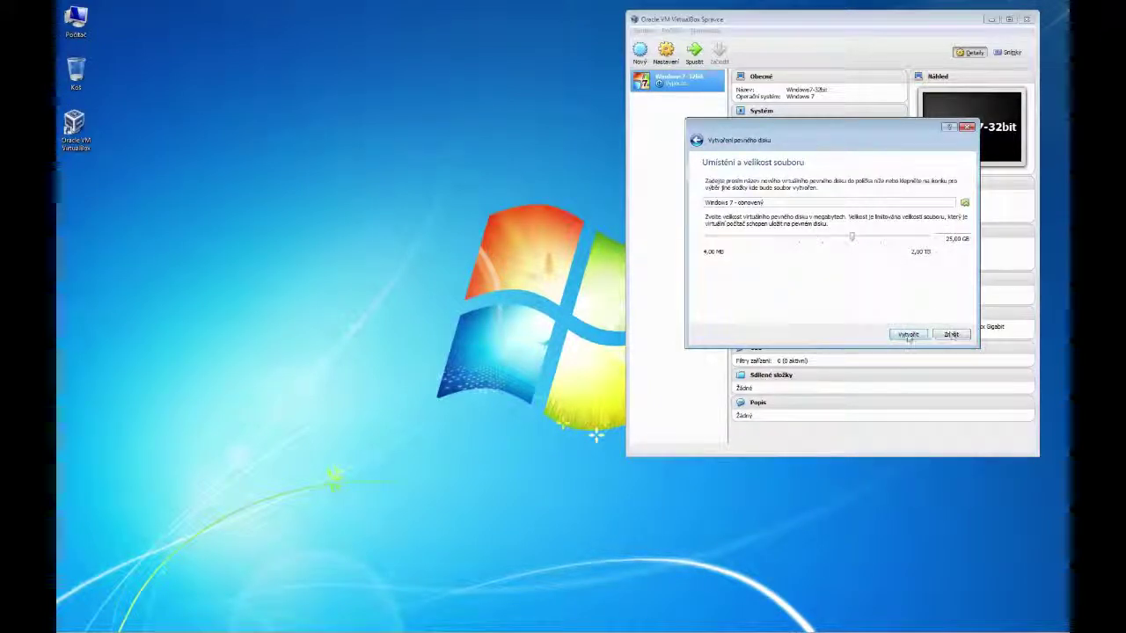
pyautogui.click(908, 334)
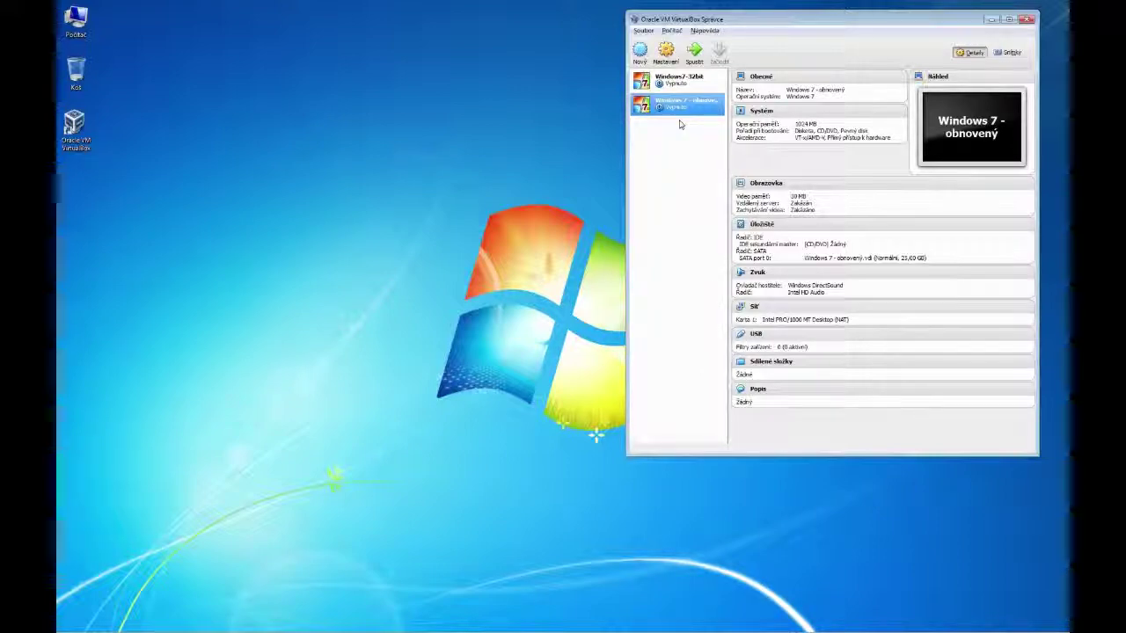
pyautogui.click(694, 55)
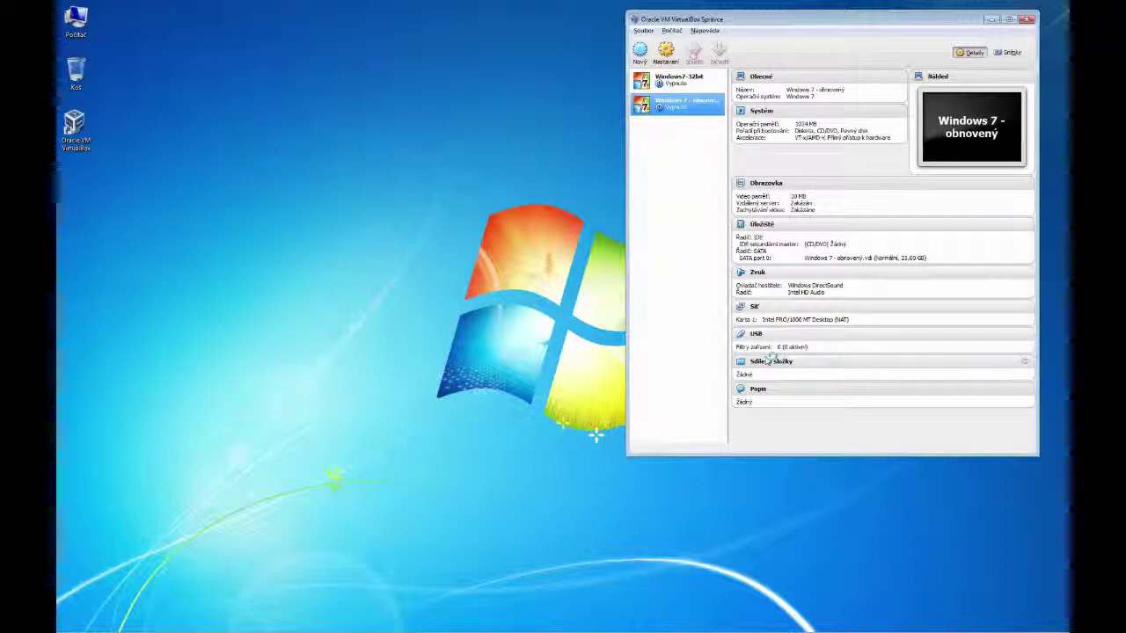
# Boot the new VM from the Windows_7_Pro_OEM_32bit disc image
pyautogui.click(651, 343)
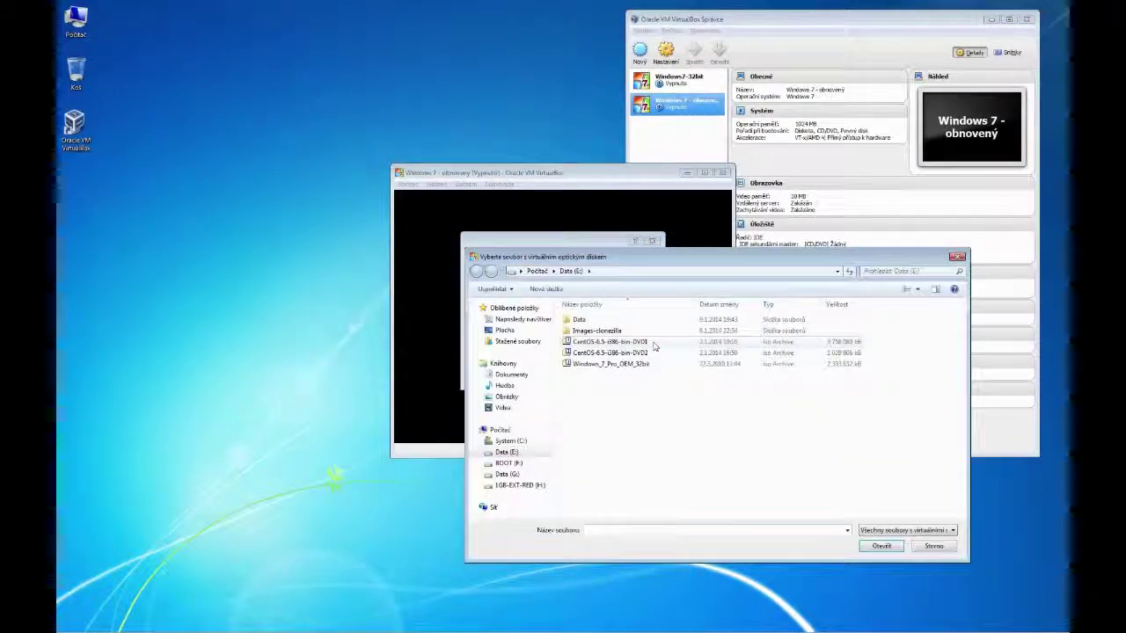
pyautogui.click(610, 363)
pyautogui.click(881, 545)
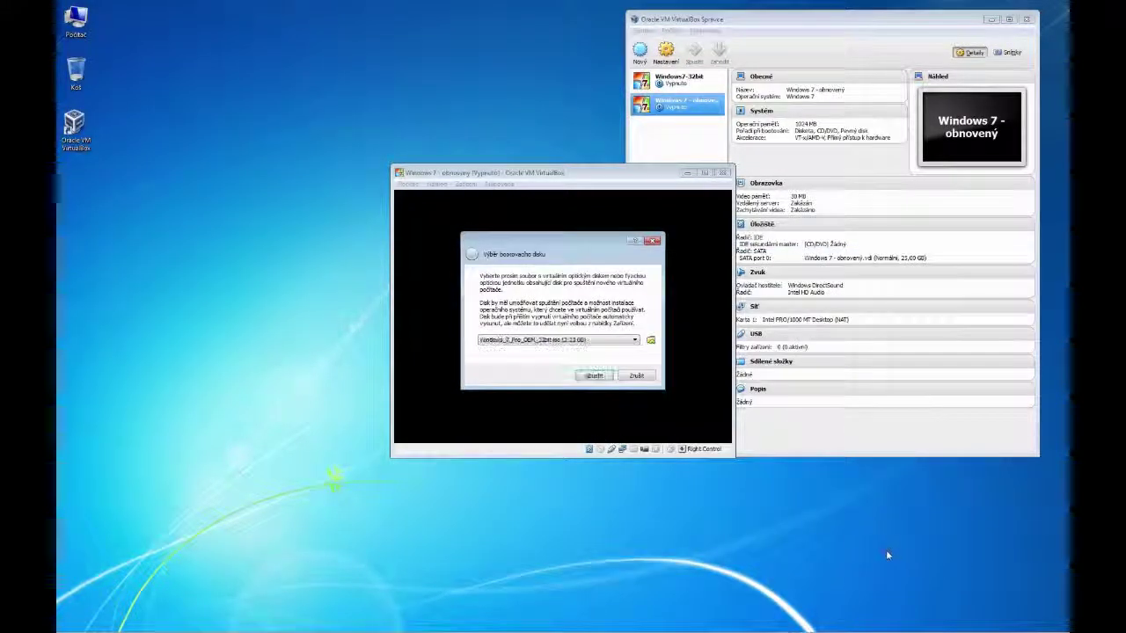
pyautogui.click(594, 373)
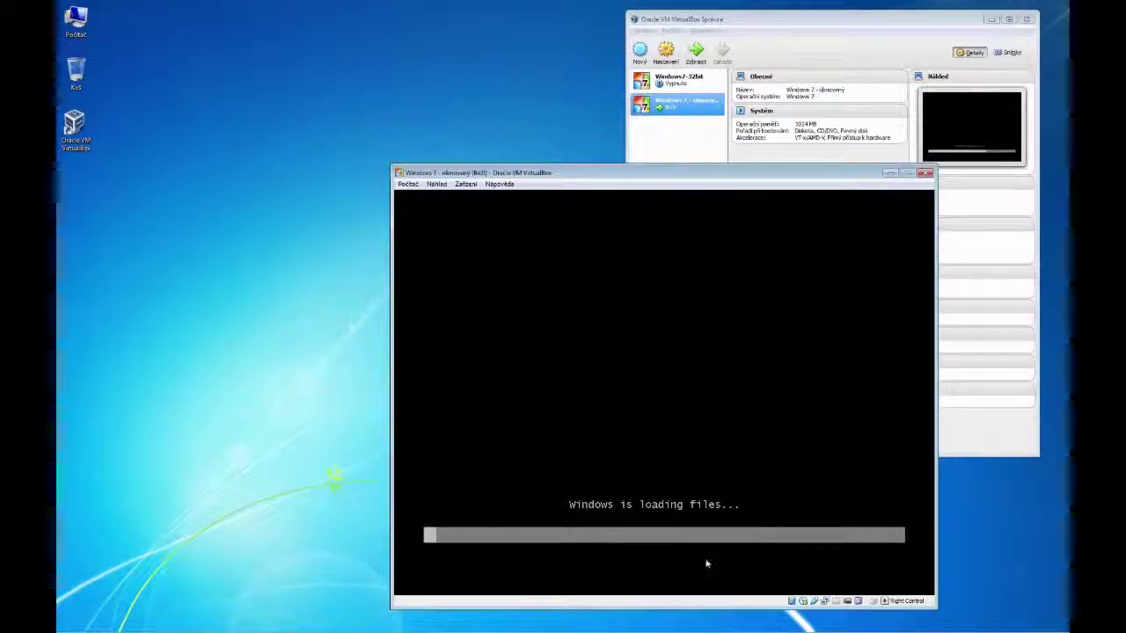
# In full-screen Windows 7 setup, accept the language settings and choose to repair this computer
pyautogui.press('Control_R+f')
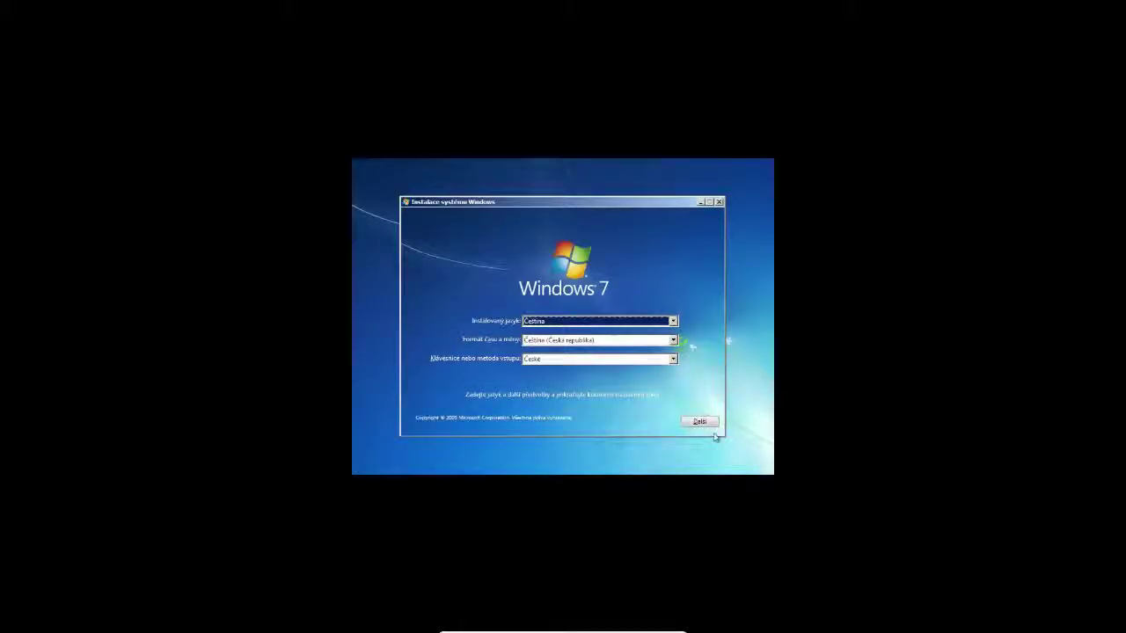
pyautogui.click(699, 421)
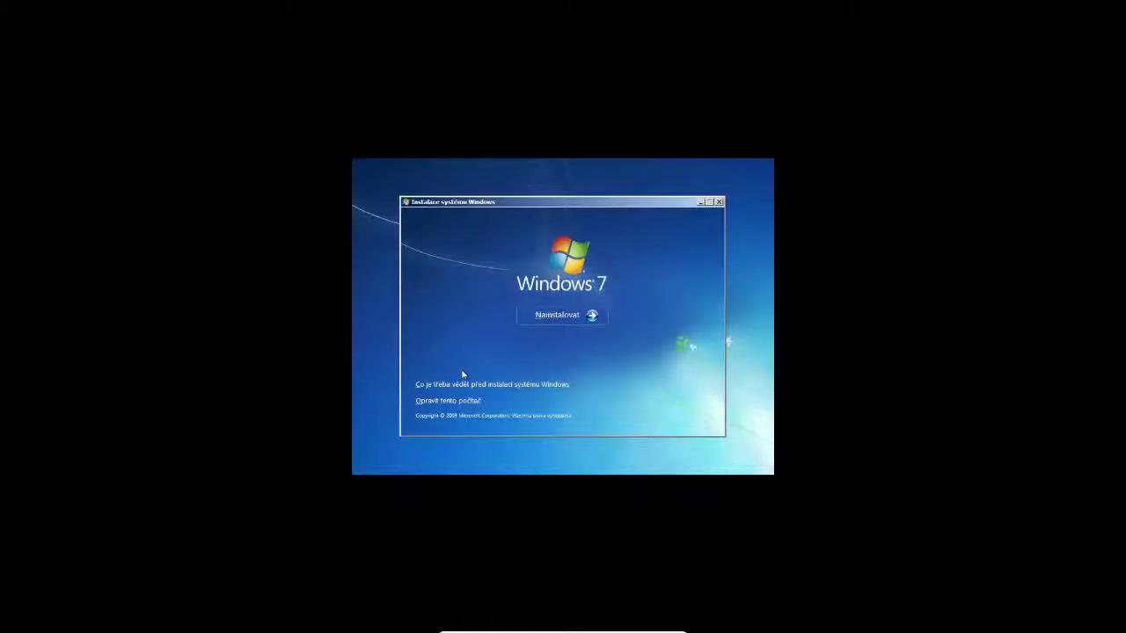
pyautogui.click(444, 402)
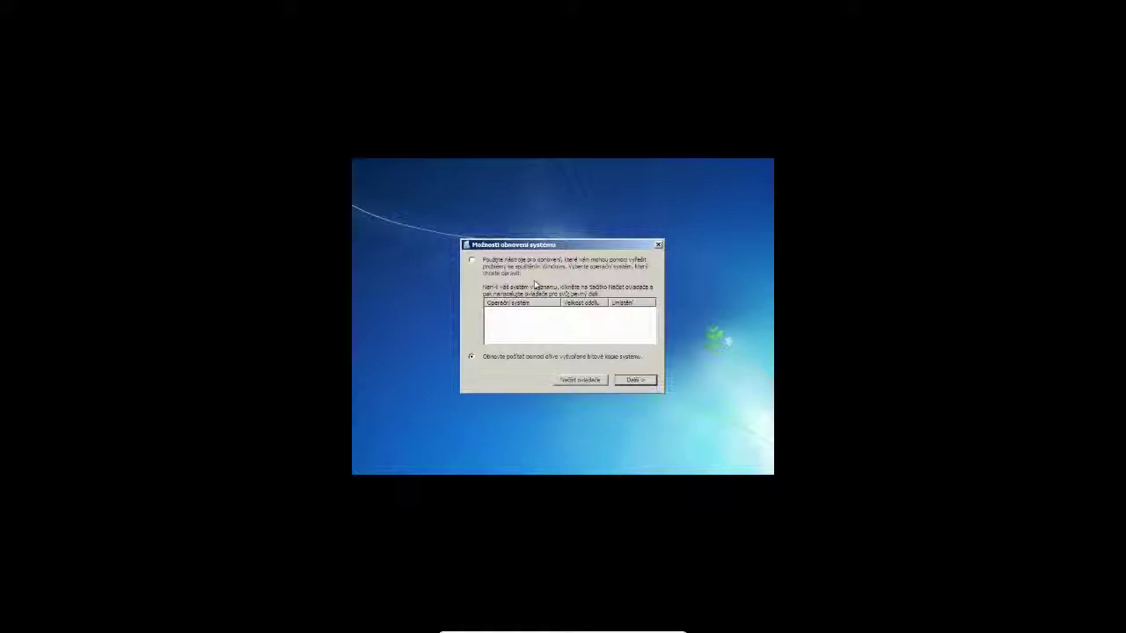
# Choose system image restore, dismiss the image-not-found error, and open advanced options for locating a backup
pyautogui.click(634, 379)
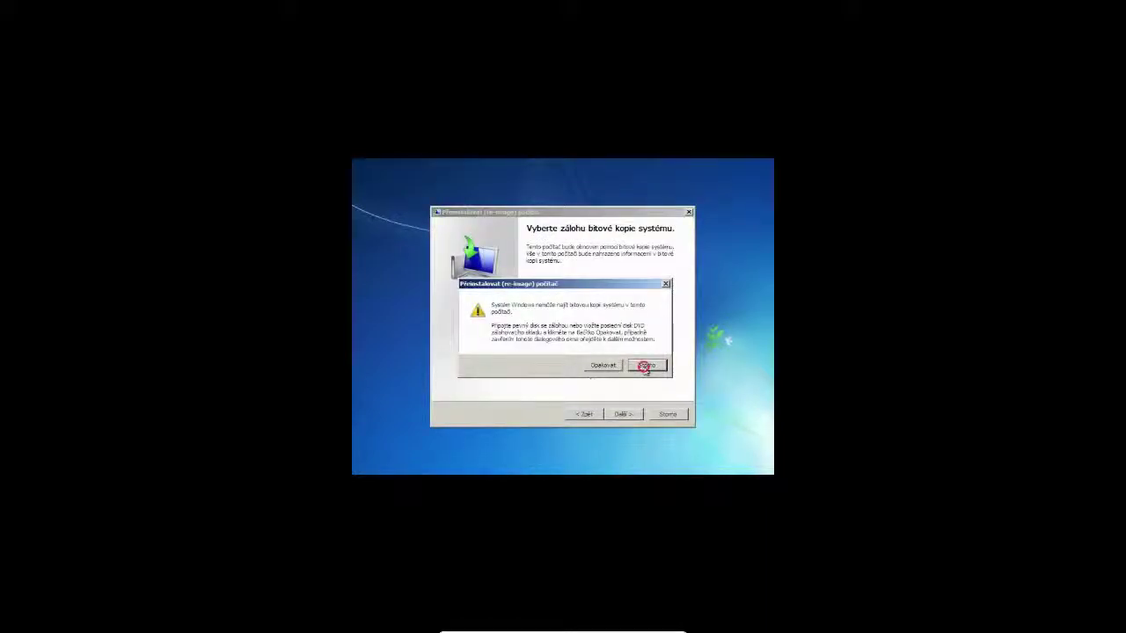
pyautogui.click(645, 366)
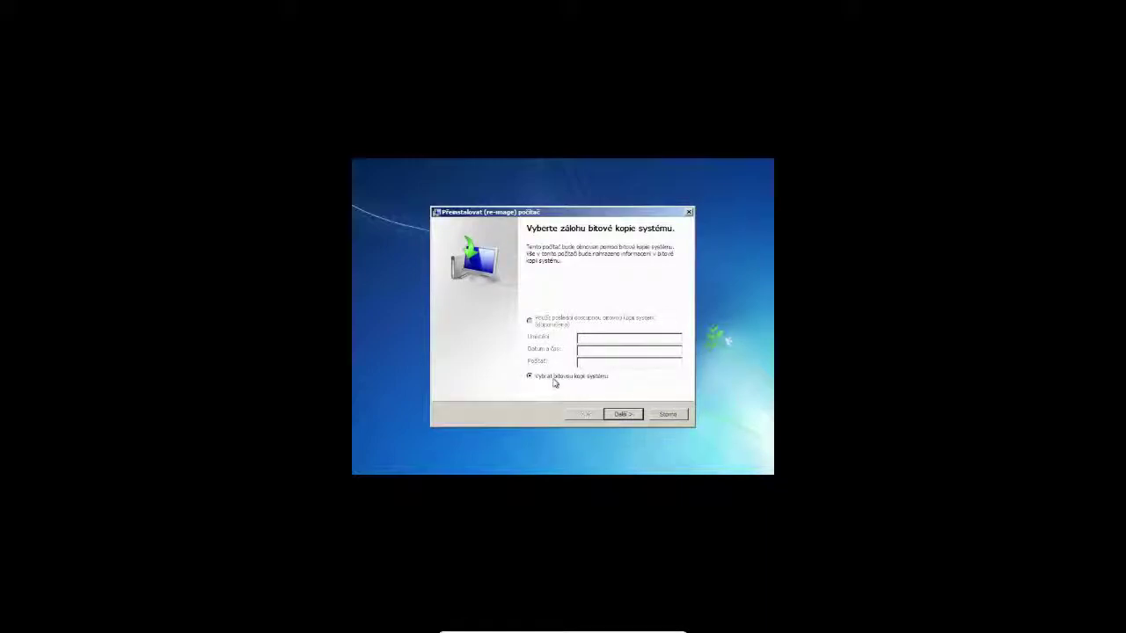
pyautogui.click(623, 414)
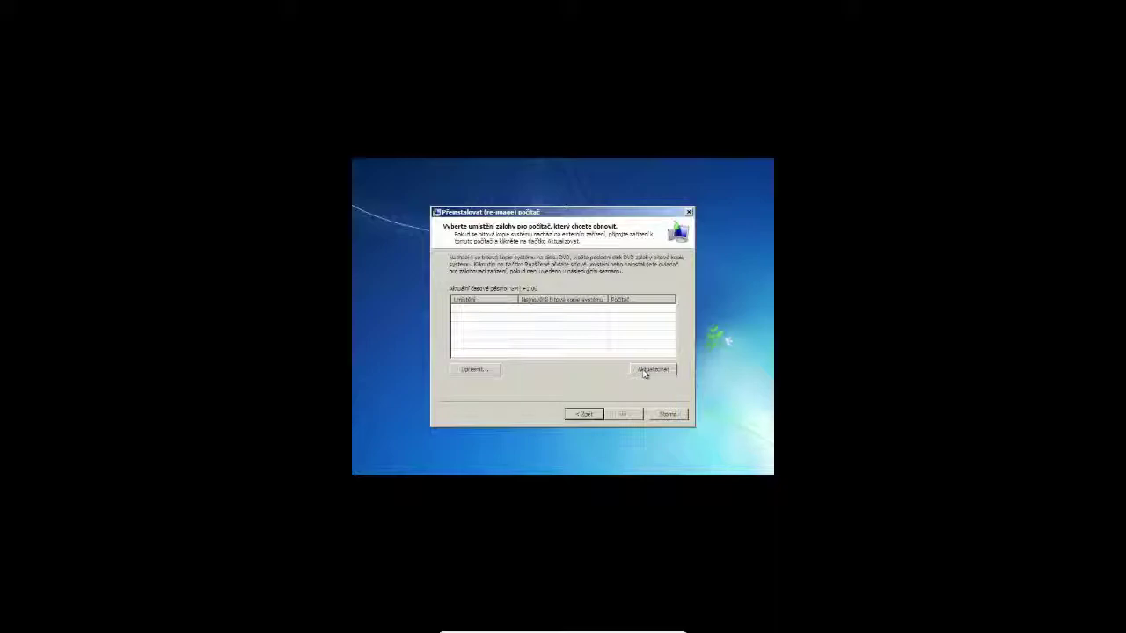
pyautogui.click(471, 370)
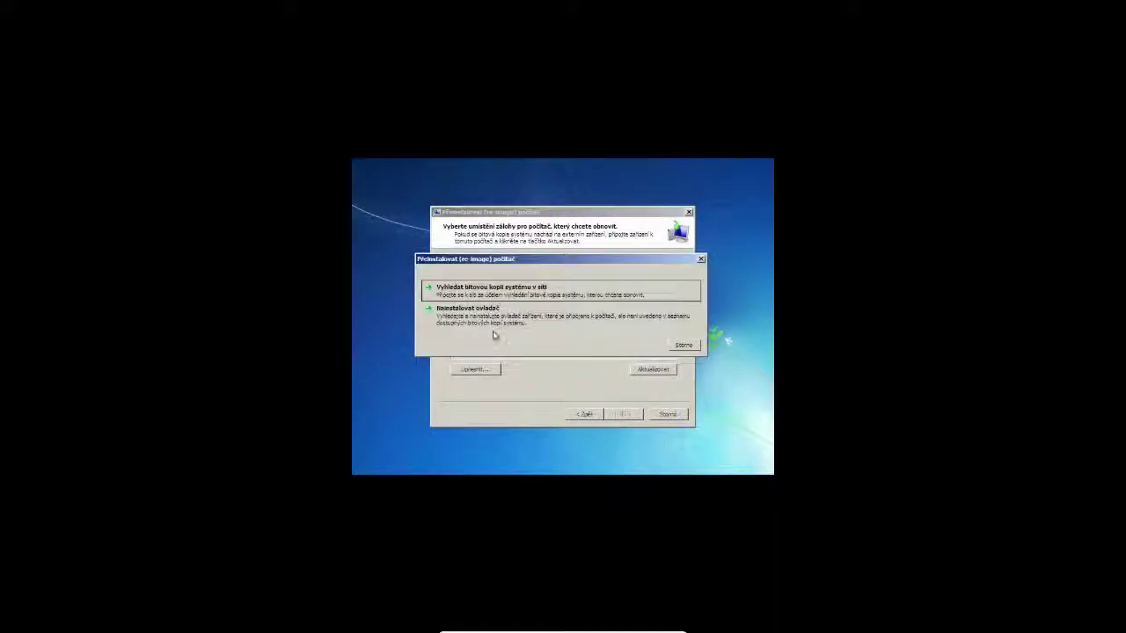
# Search the network and connect to the \\10.0.0.13\Data share using its username and password
pyautogui.click(466, 292)
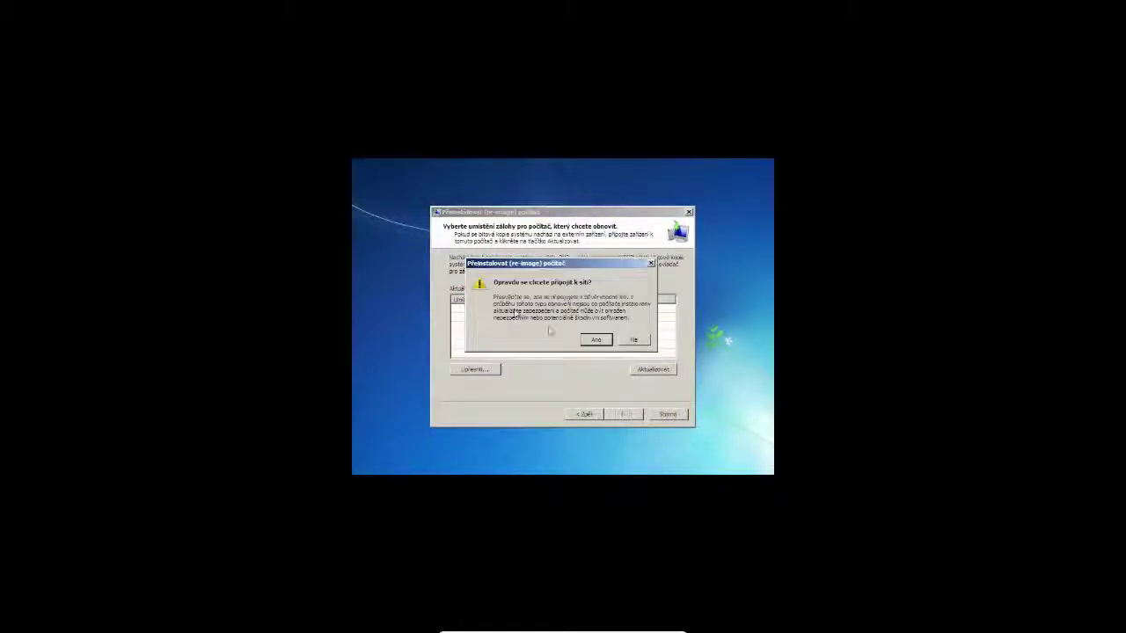
pyautogui.click(594, 342)
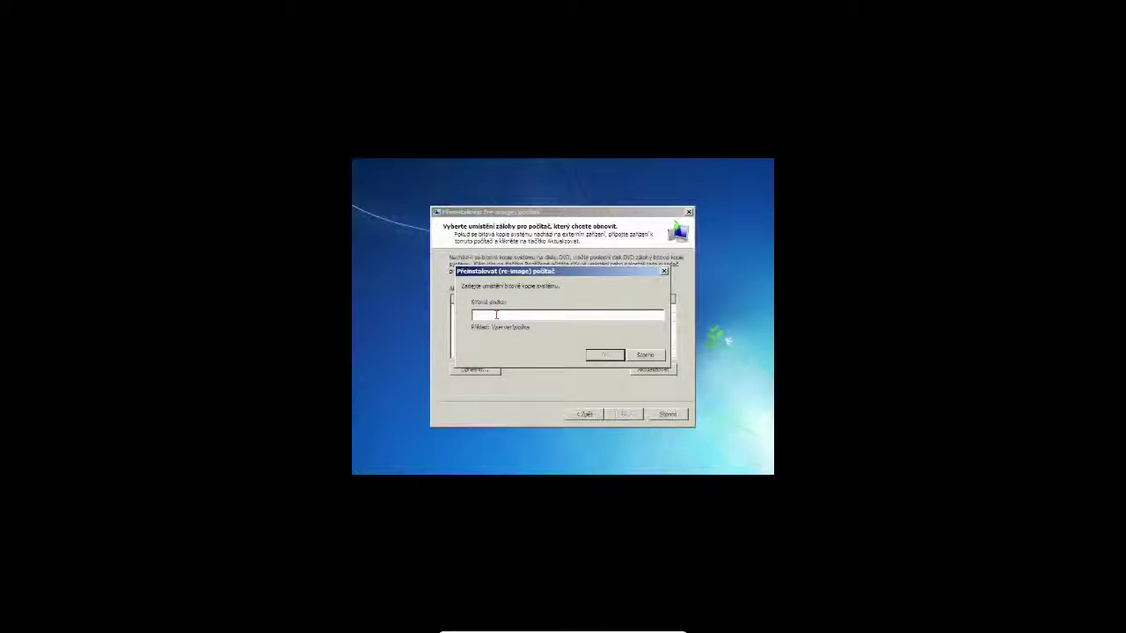
pyautogui.write('uci')
pyautogui.write('0.')
pyautogui.write('0.1')
pyautogui.write('3\\Data')
pyautogui.press('Return')
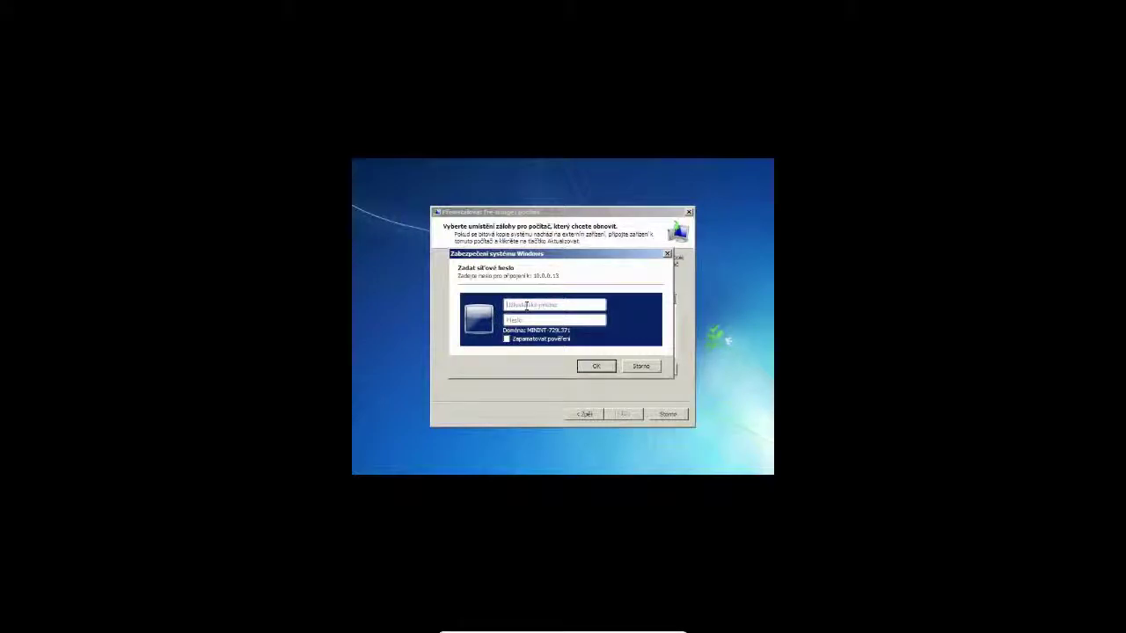
pyautogui.write('user')
pyautogui.press('Tab')
pyautogui.click(605, 366)
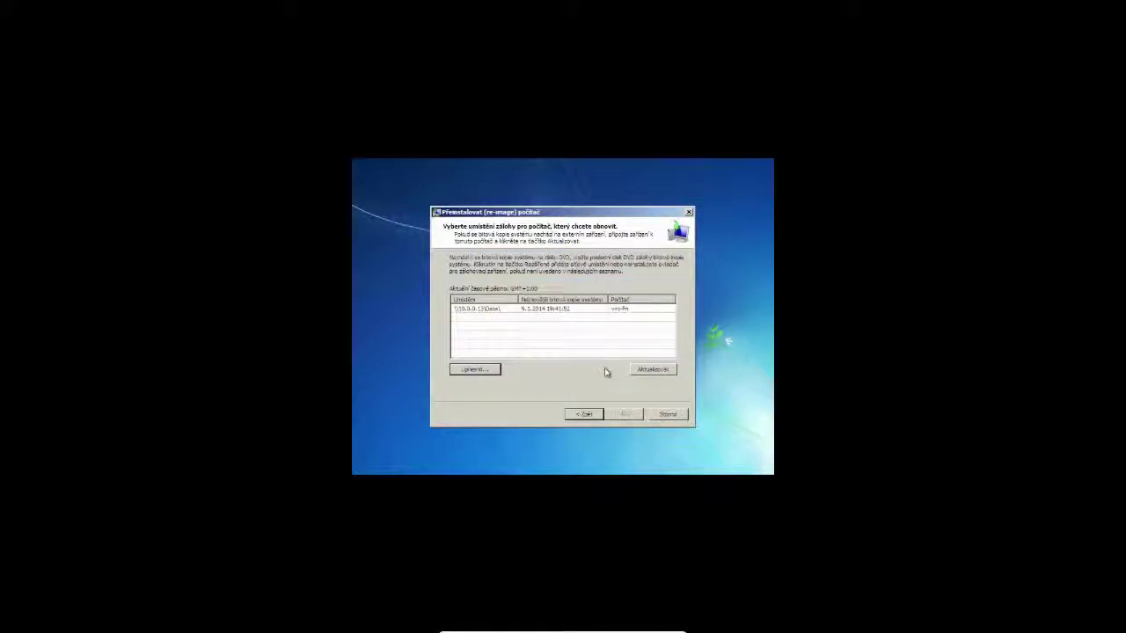
# Restore the 9.1.2014 19:41:52 backup from \\10.0.0.13\Data, confirming disk formatting
pyautogui.click(494, 312)
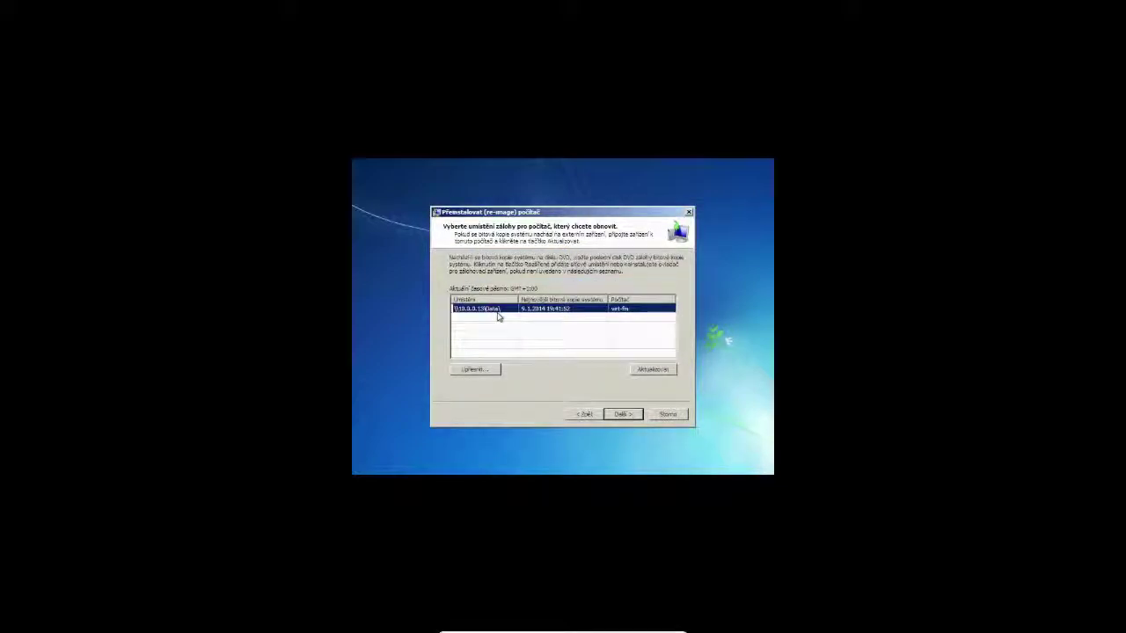
pyautogui.click(619, 414)
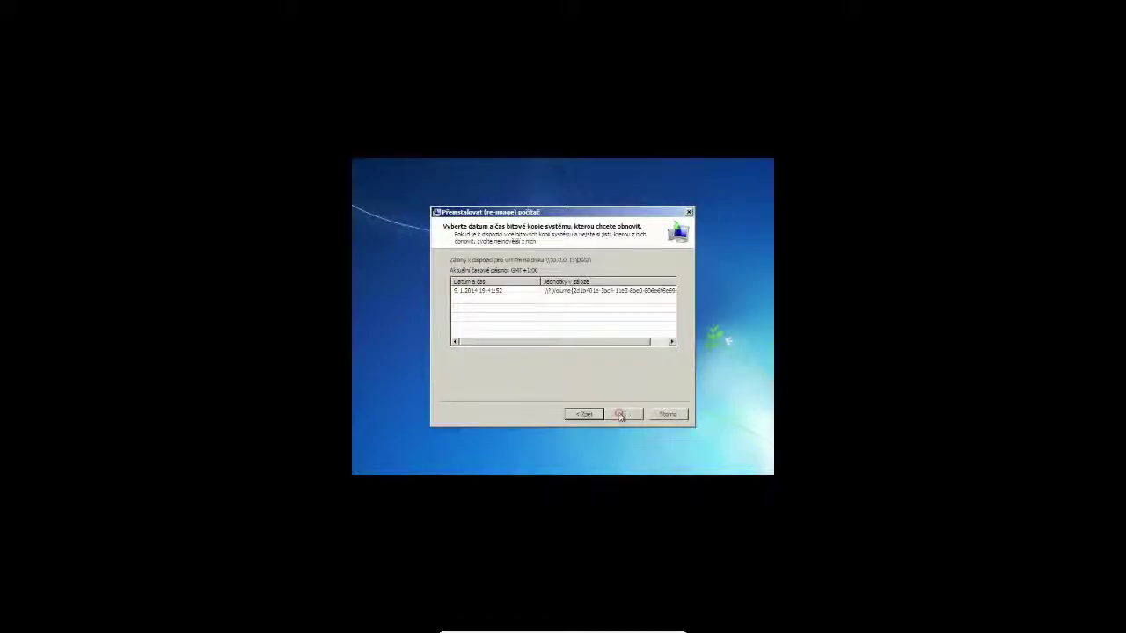
pyautogui.click(497, 292)
pyautogui.click(626, 414)
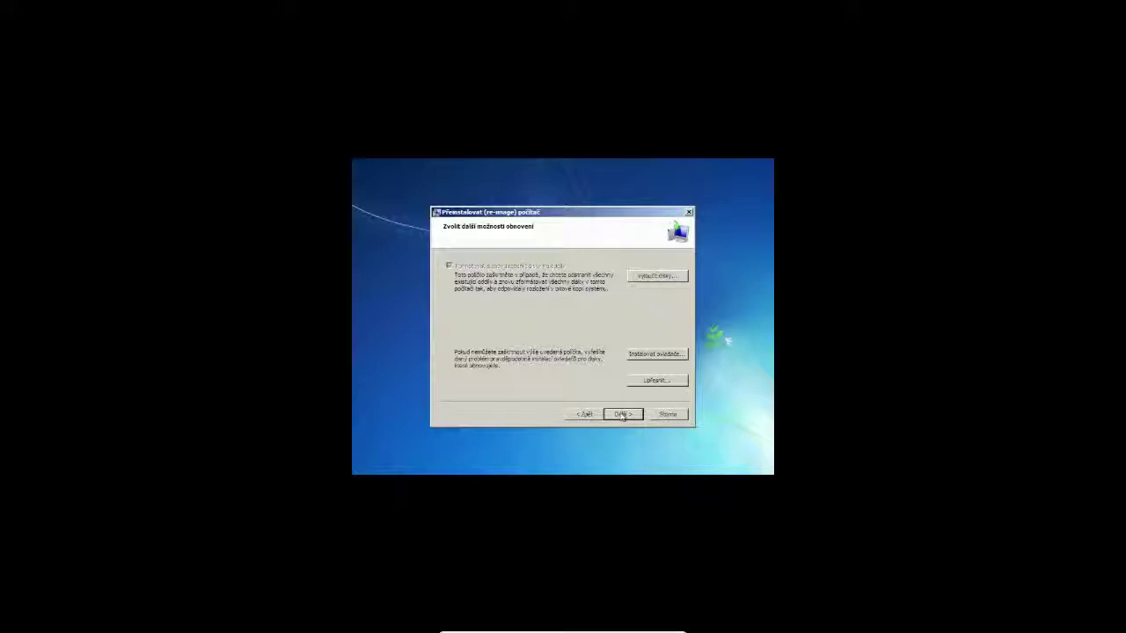
pyautogui.click(621, 414)
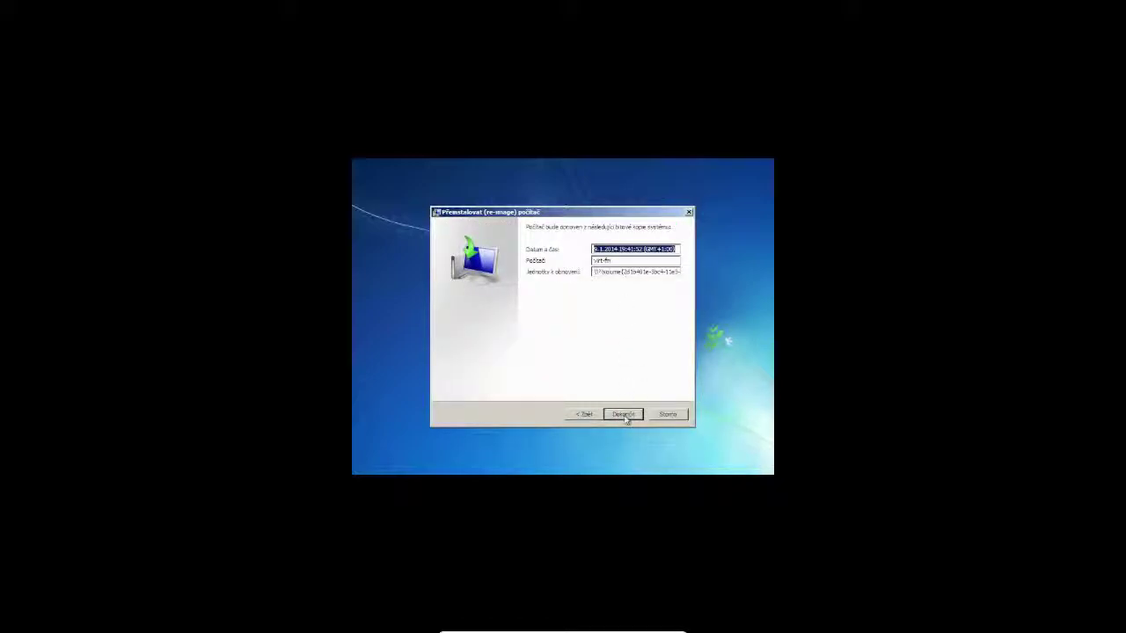
pyautogui.click(622, 415)
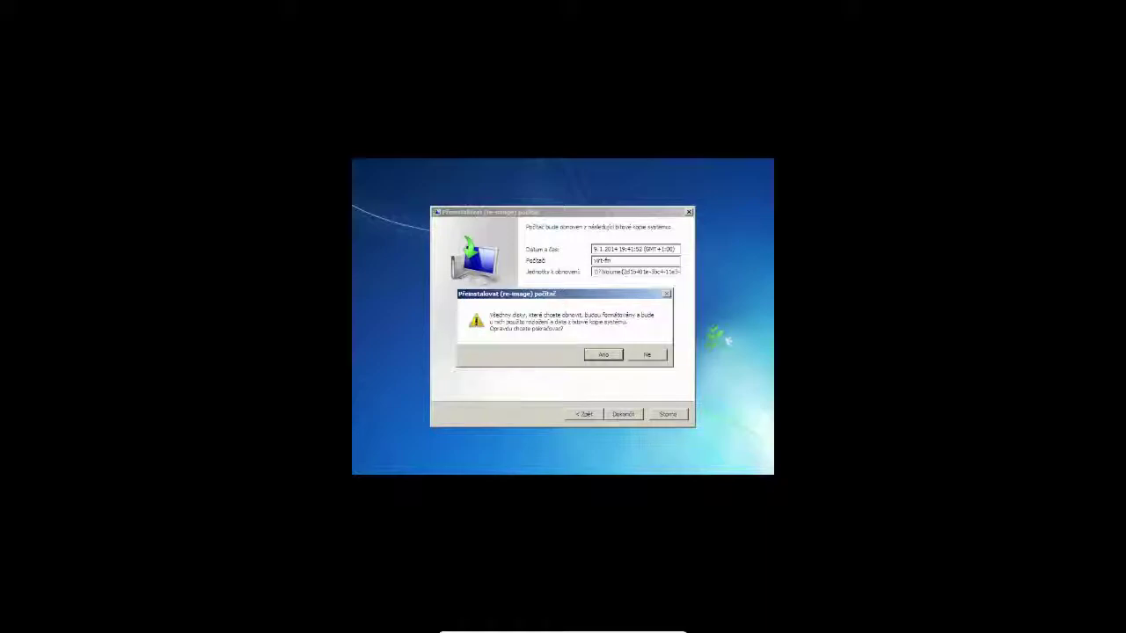
pyautogui.click(602, 355)
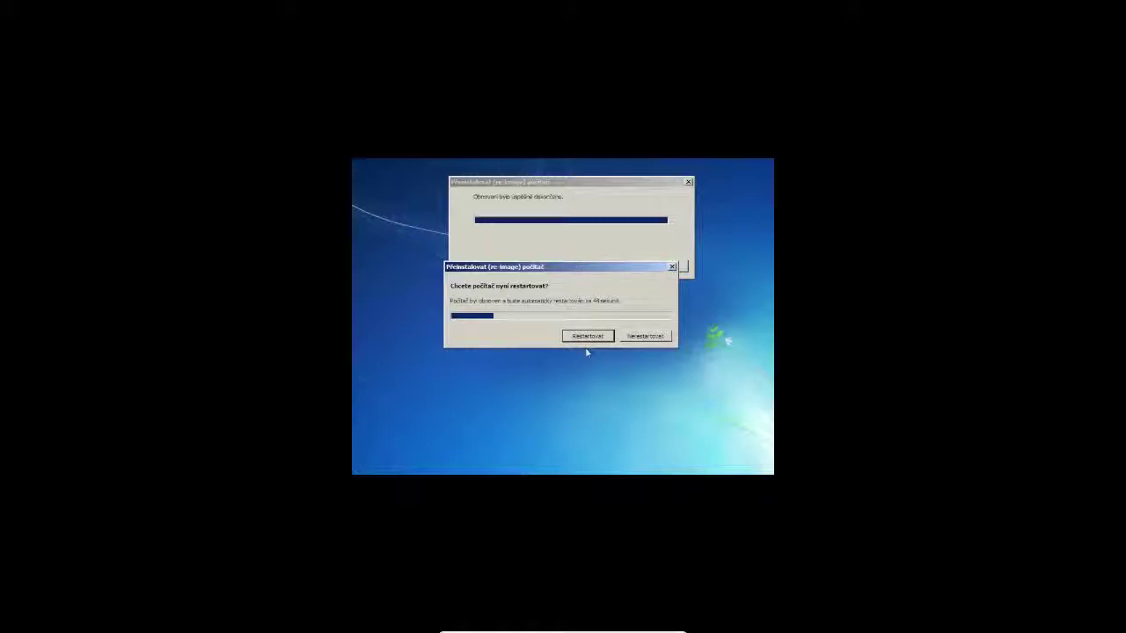
# Restart the virtual machine once the system image restore has finished
pyautogui.click(586, 338)
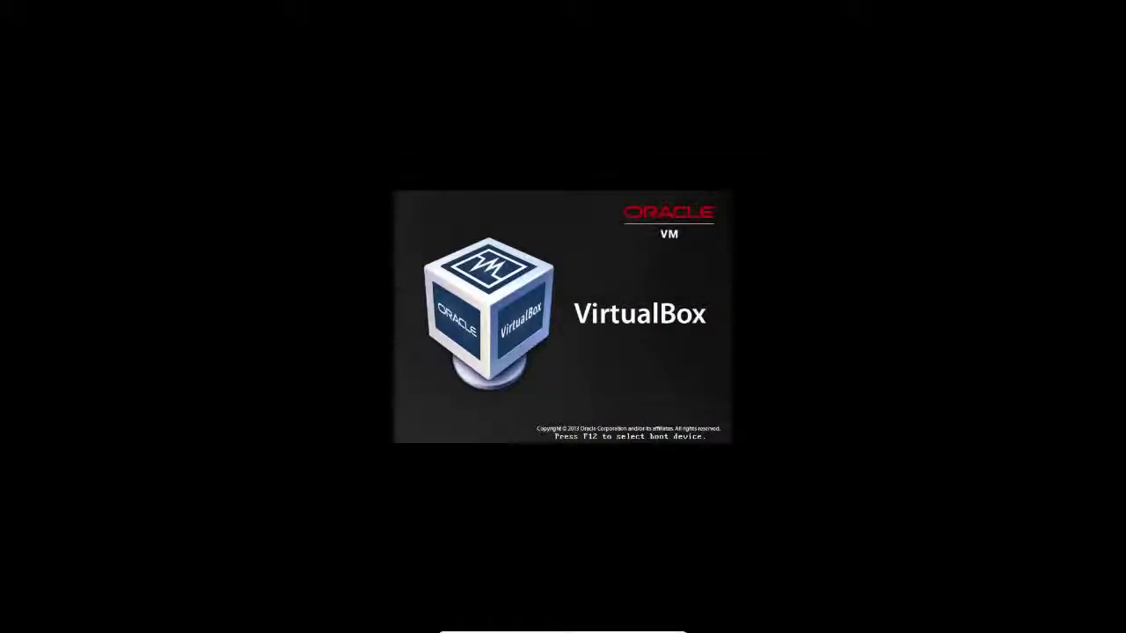